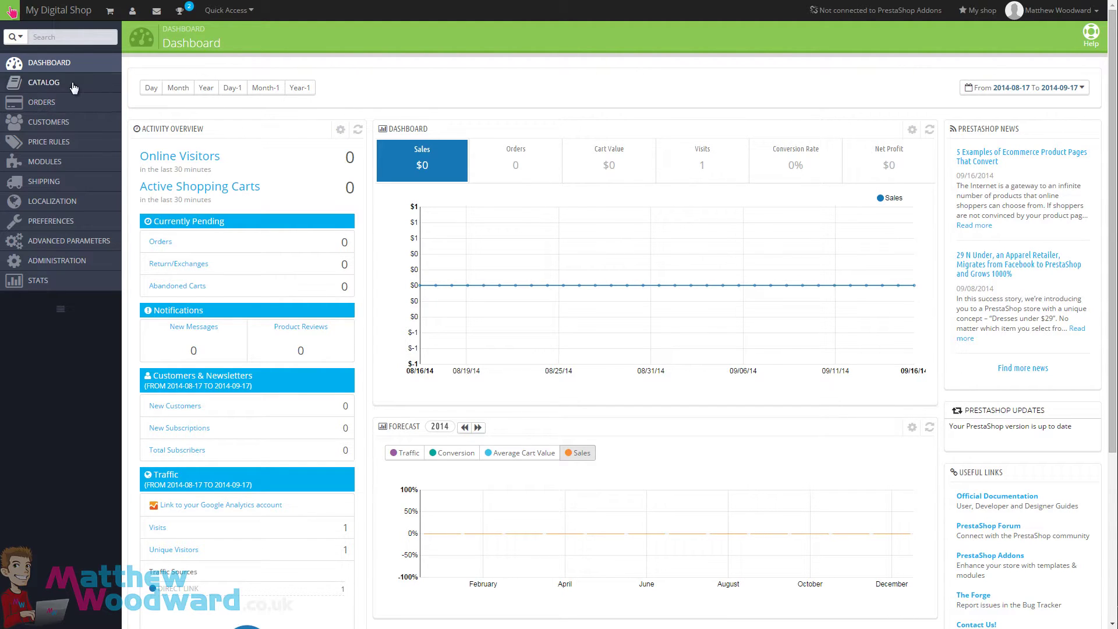
Go to Catalog > Products to see the still-empty product list
mouse_move(73, 86)
click(153, 85)
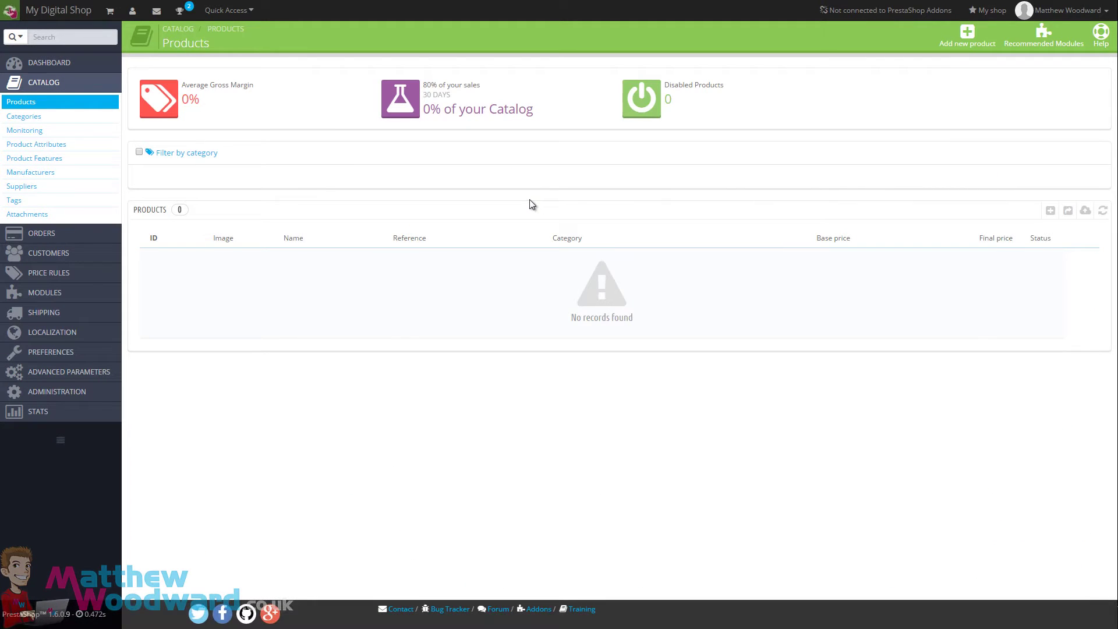
Add virtual product RankCracker with short and full descriptions and seo, link building tags, then save
click(961, 47)
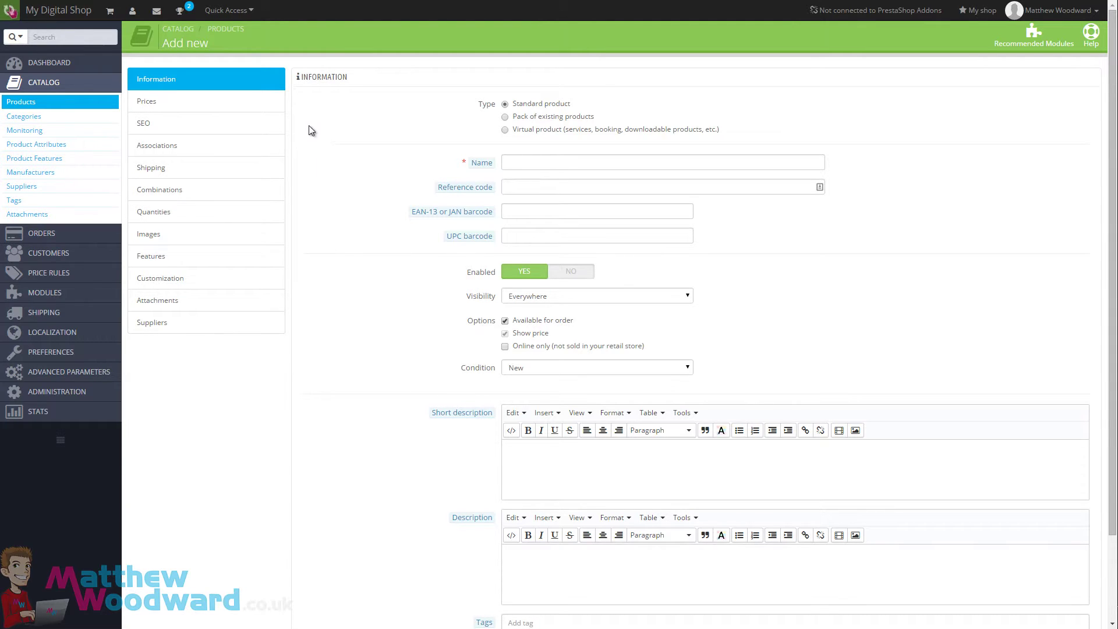
click(505, 130)
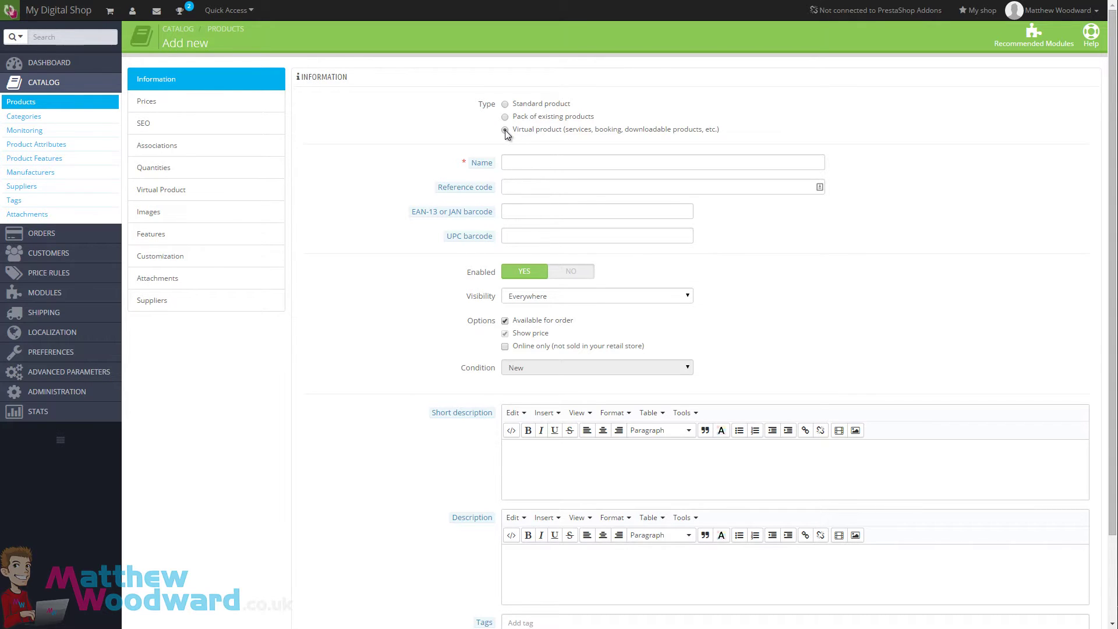
click(517, 163)
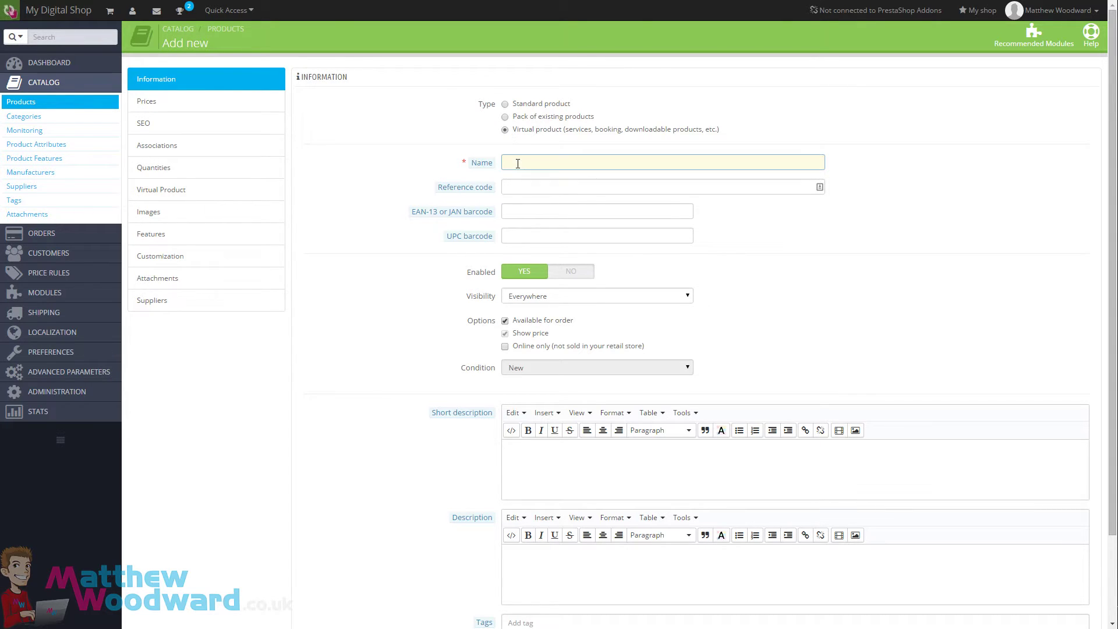
text(RankCracker)
scroll(396, 422, down, 3)
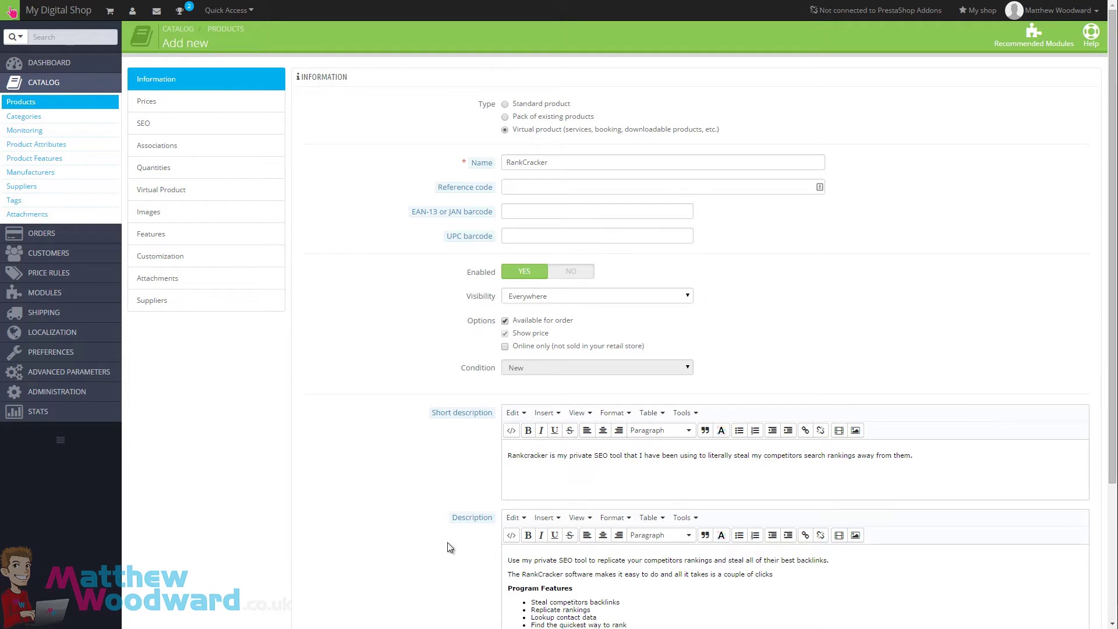
scroll(441, 508, down, 3)
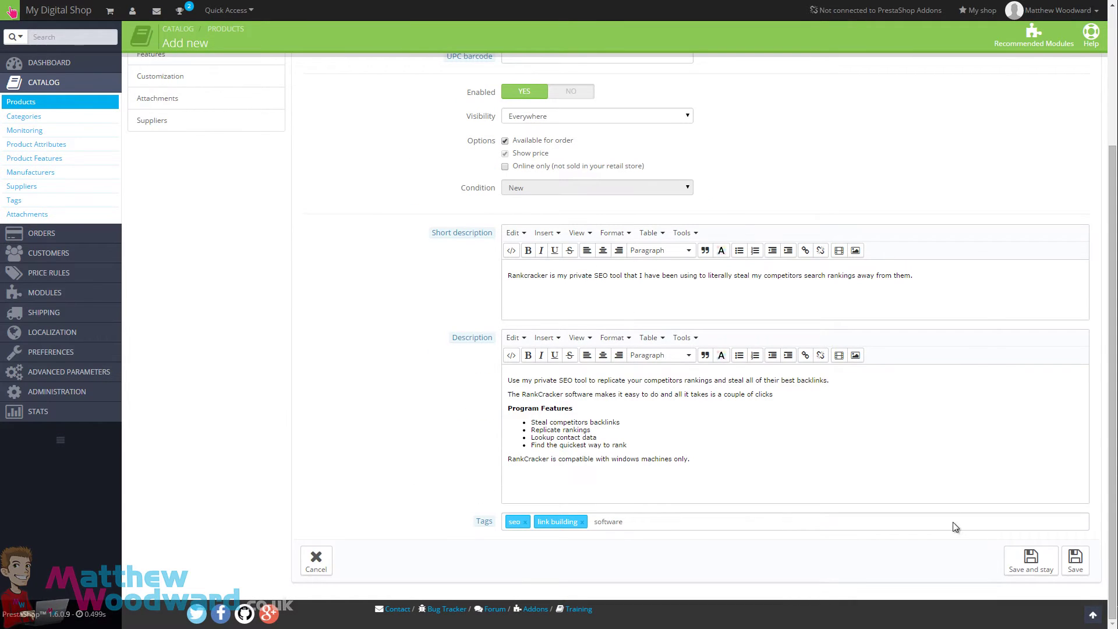
click(1031, 560)
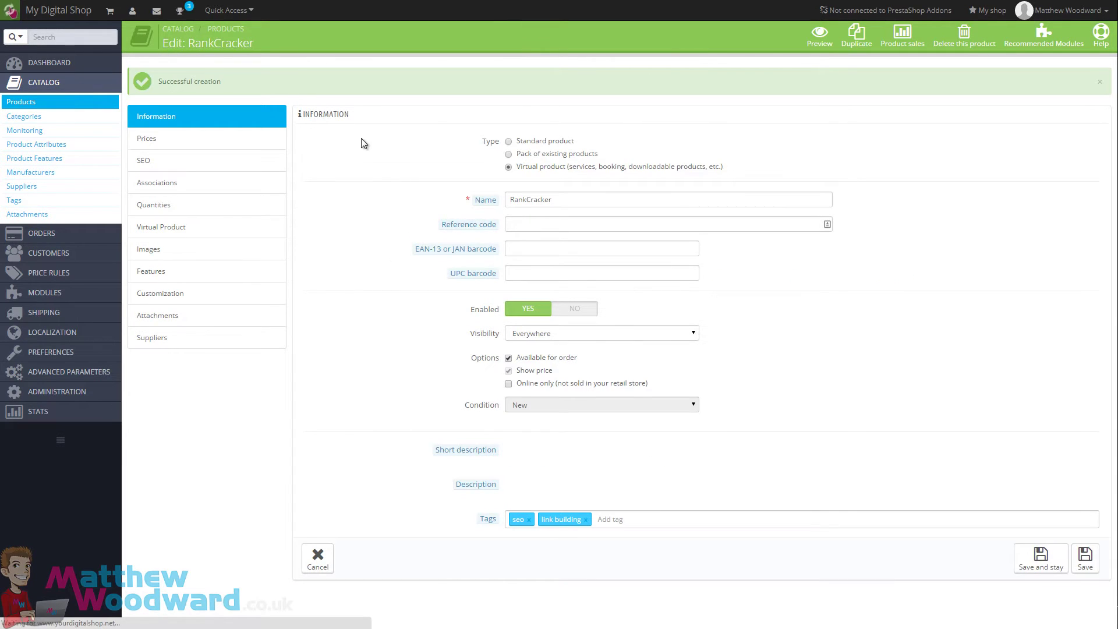
Give RankCracker a 47.00 retail price, keeping the tax rule at No Tax
click(157, 143)
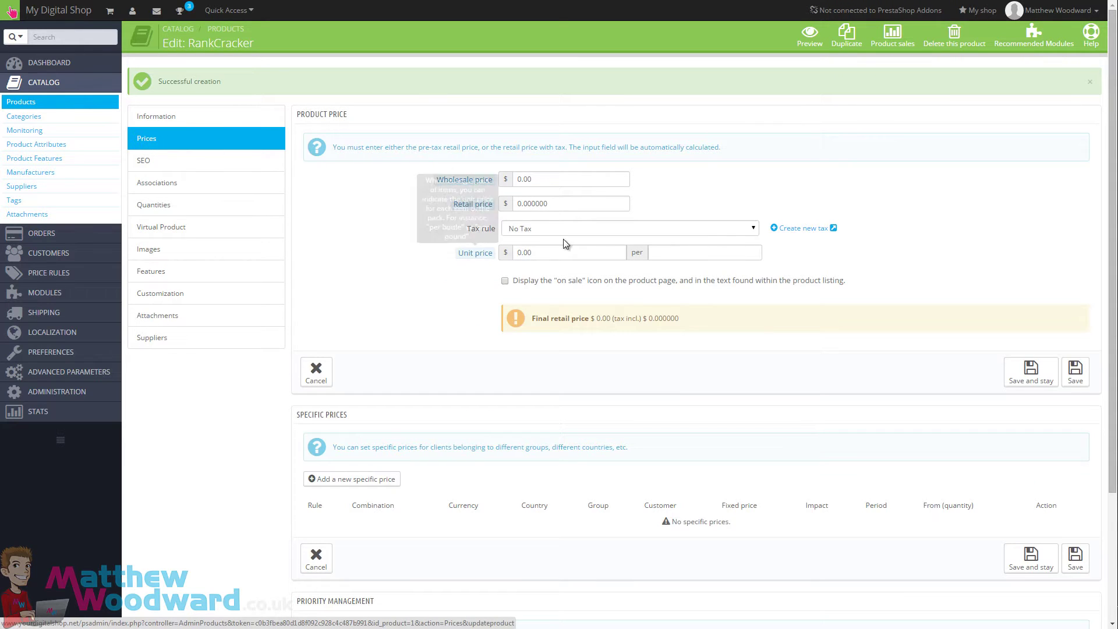
click(555, 204)
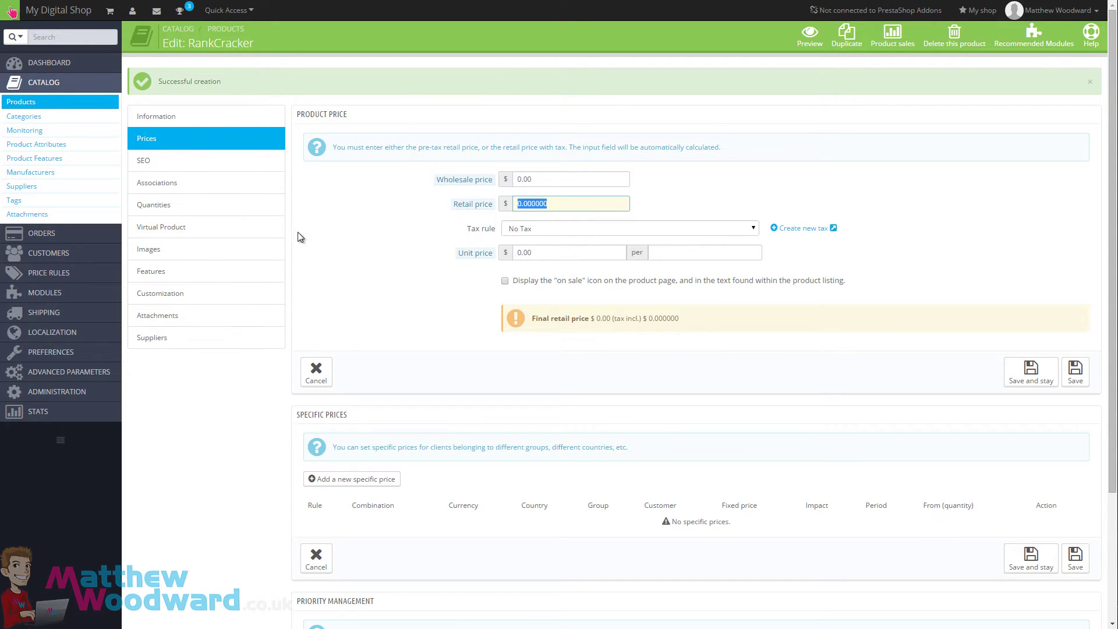
text(47.00)
click(407, 268)
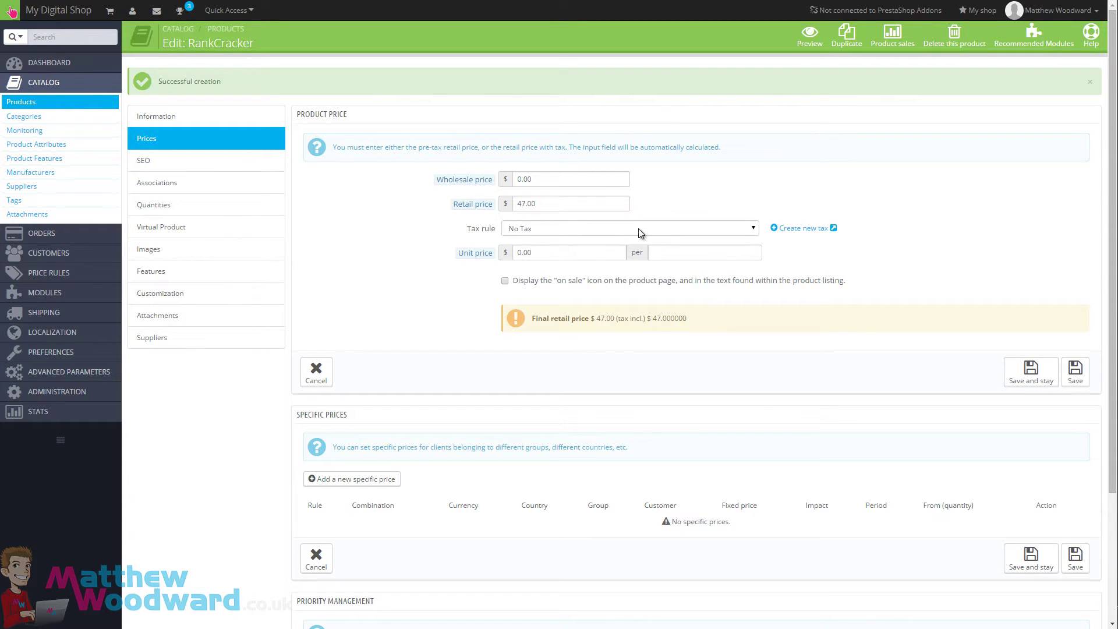
click(605, 229)
click(605, 230)
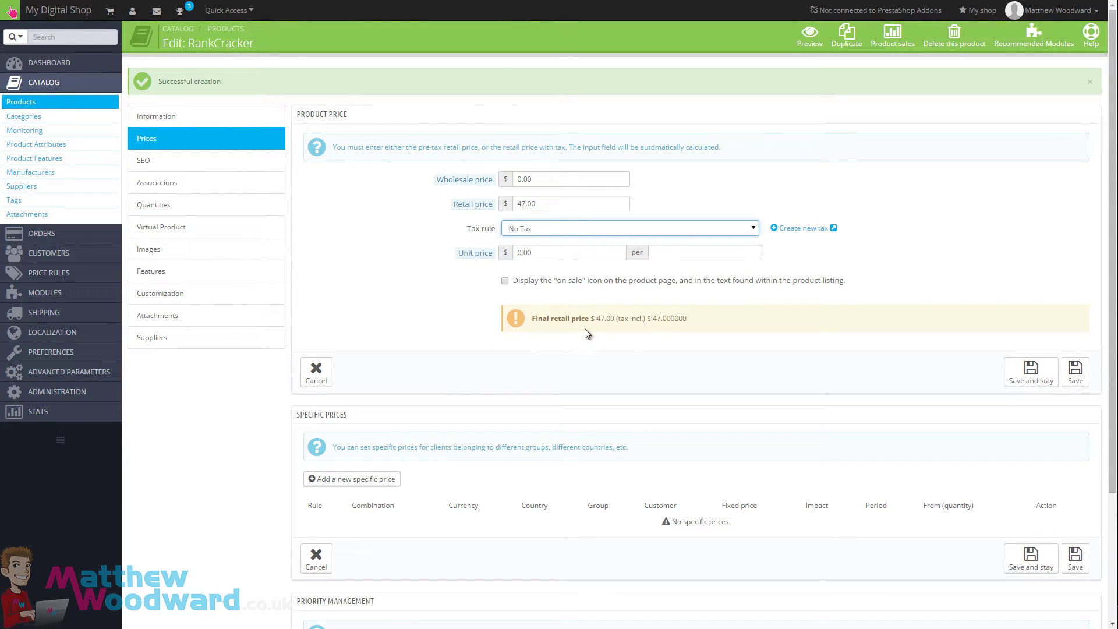
Enter meta title 'RankCracker - My Private SEO Tool' and a meta description, then save
click(624, 350)
scroll(622, 351, down, 3)
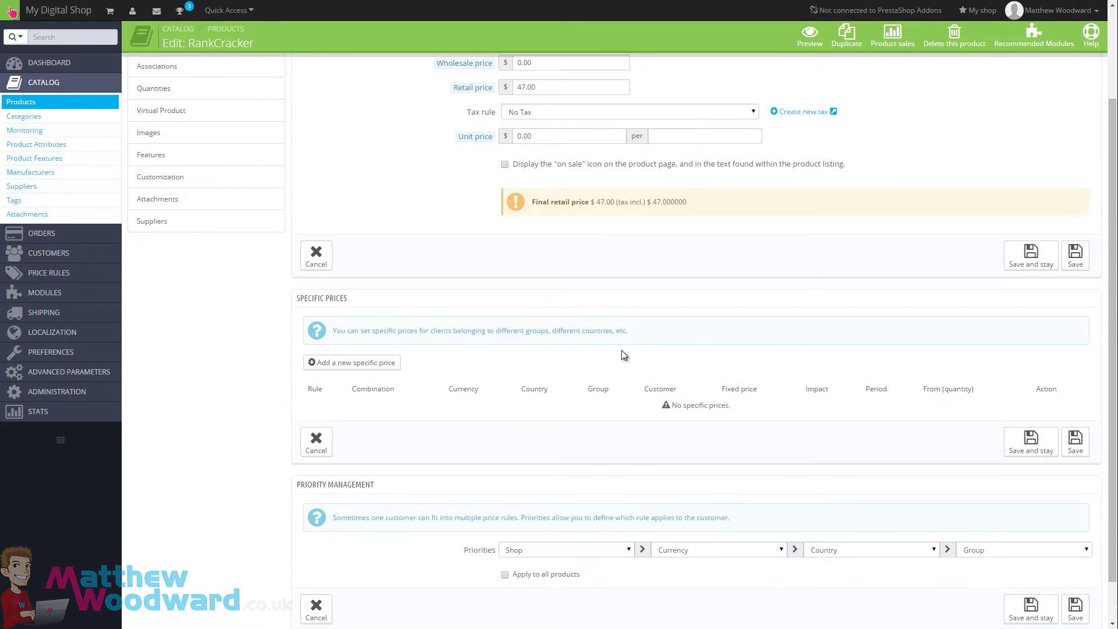
scroll(407, 262, up, 3)
click(198, 169)
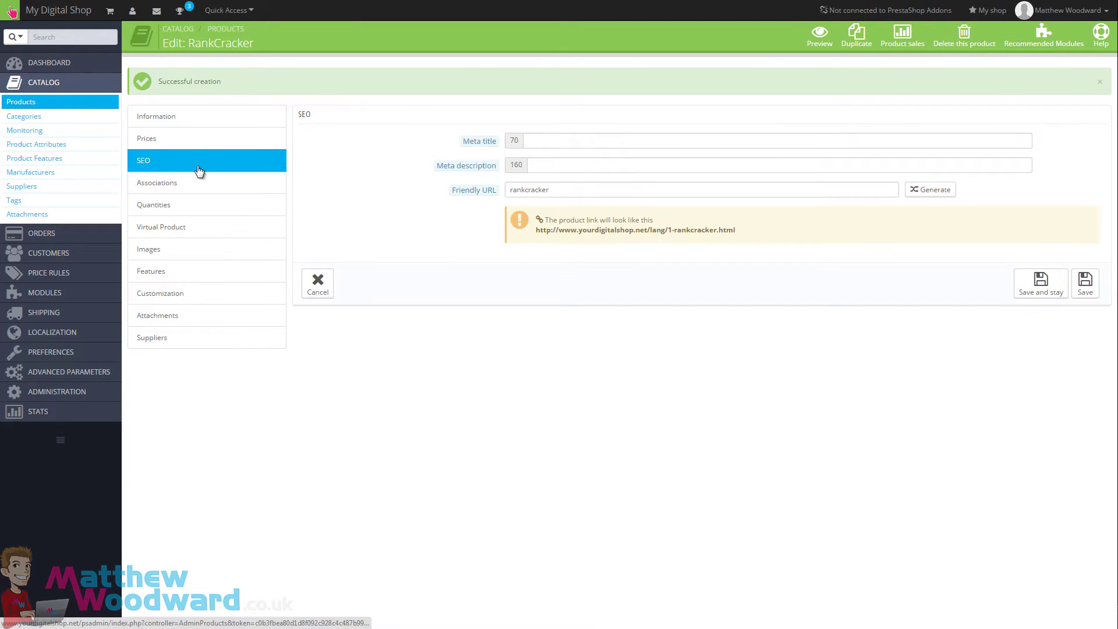
click(575, 140)
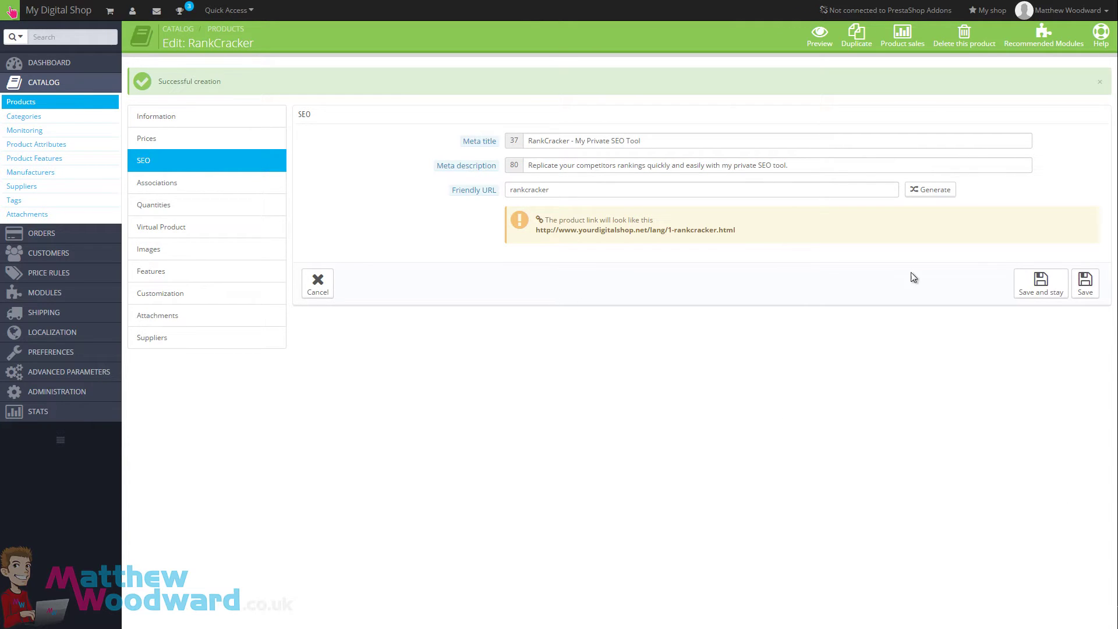
click(1035, 284)
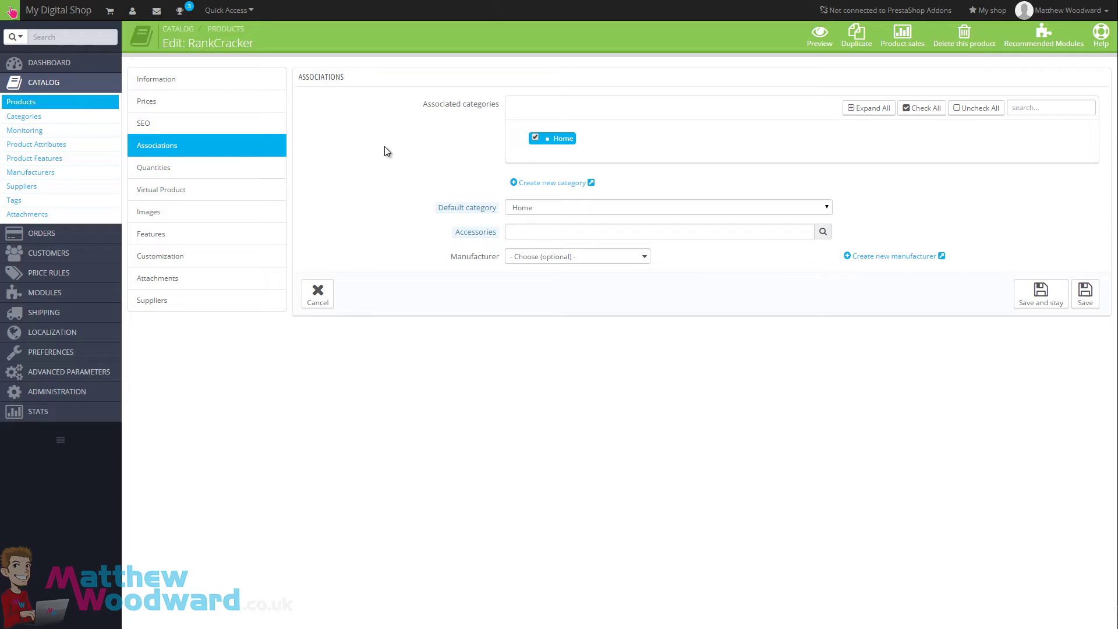
Start a new category from Associations, accepting the unsaved-changes prompt
click(554, 183)
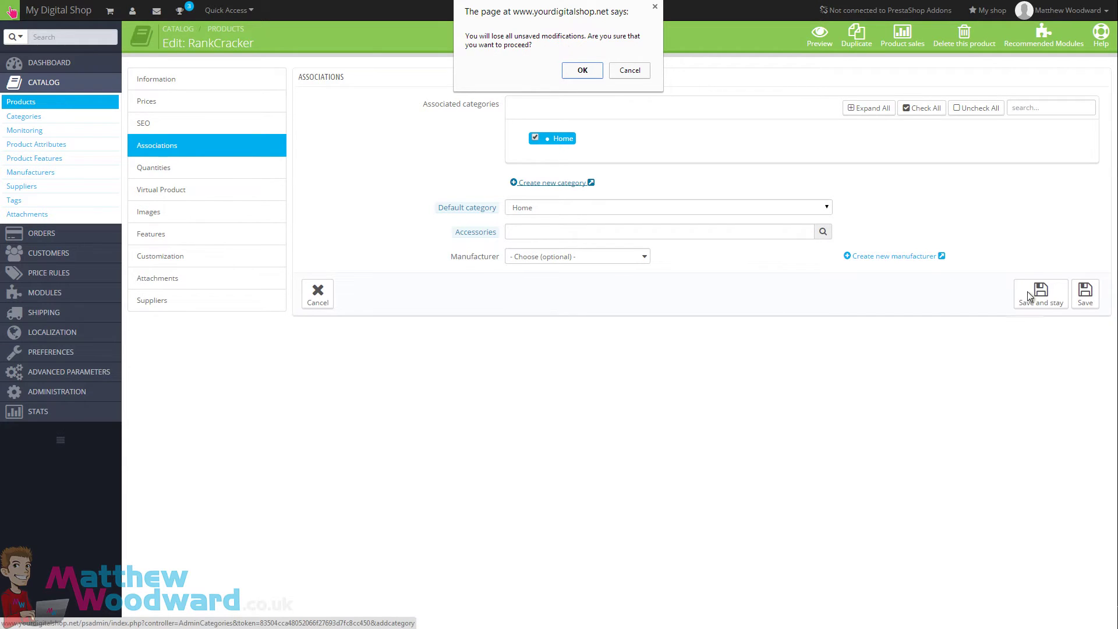
click(574, 74)
mouse_move(451, 209)
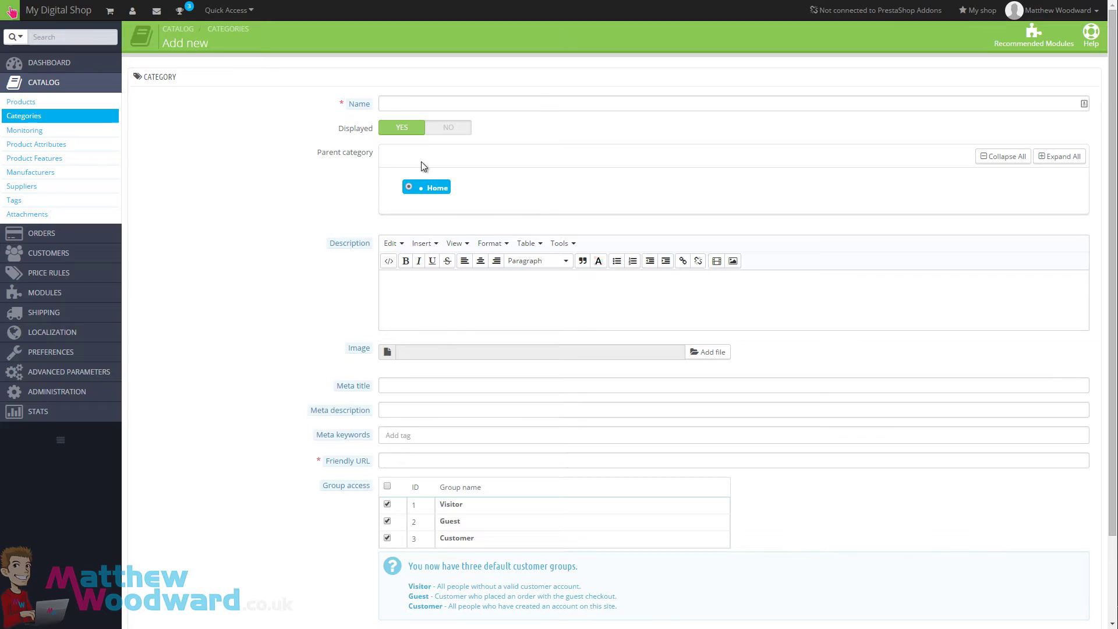
Name the category Software, paste its description, and reuse the second sentence as meta description
click(435, 105)
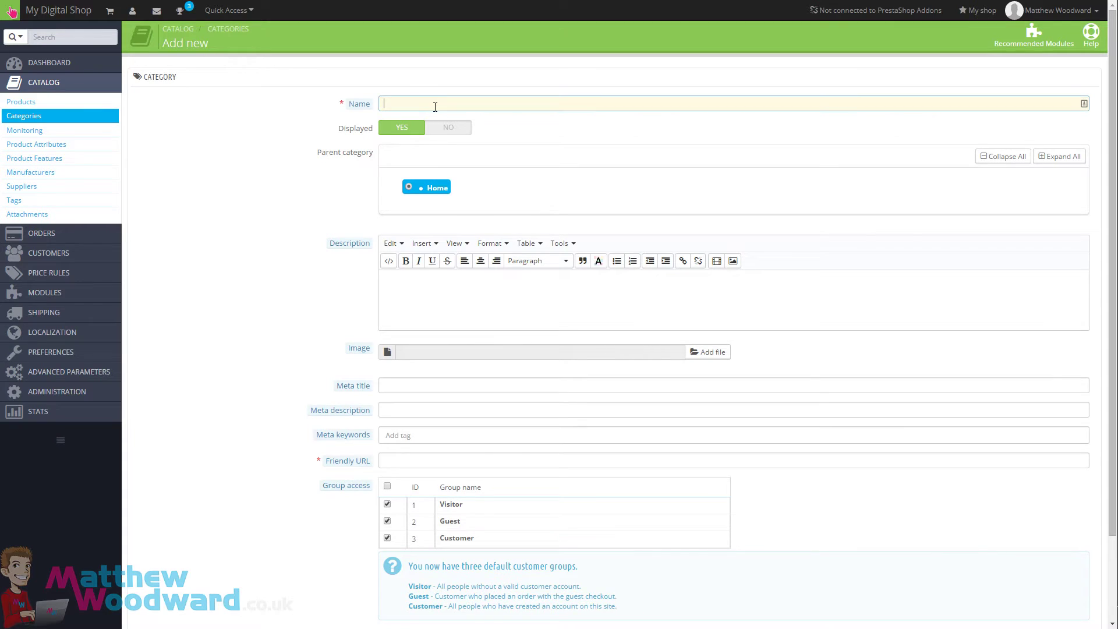
text(Software)
click(293, 185)
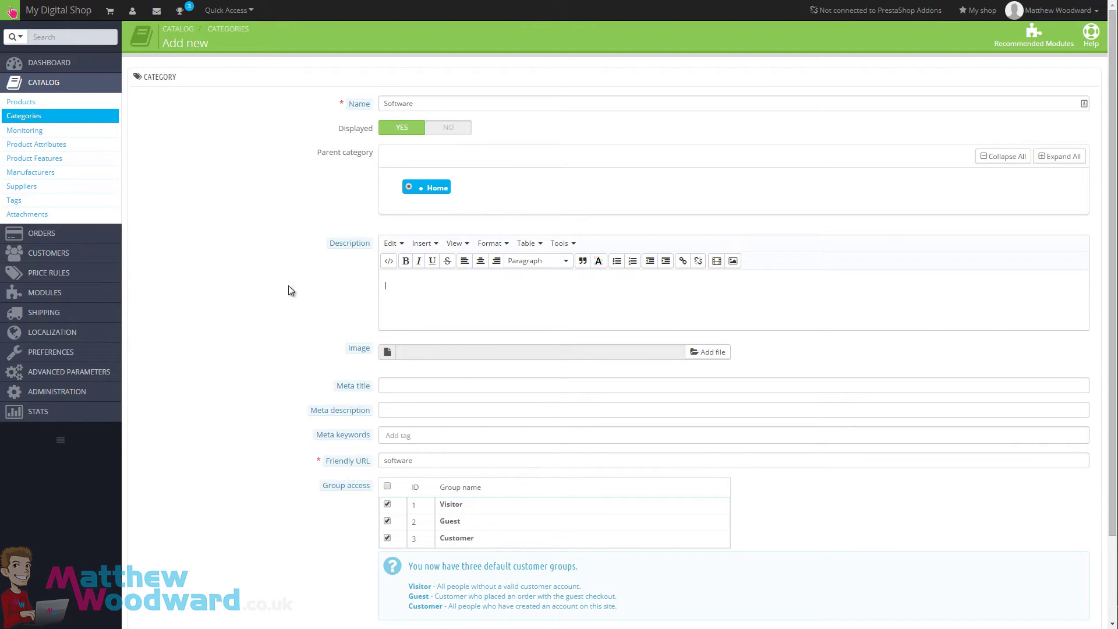
text(We sell a range of software that is capable of automating your range of tasks)
key(ctrl+z)
text(Find all of the software you need for your internet marketing needs.  We sell a range of software that is capable of automating a range of tasks.)
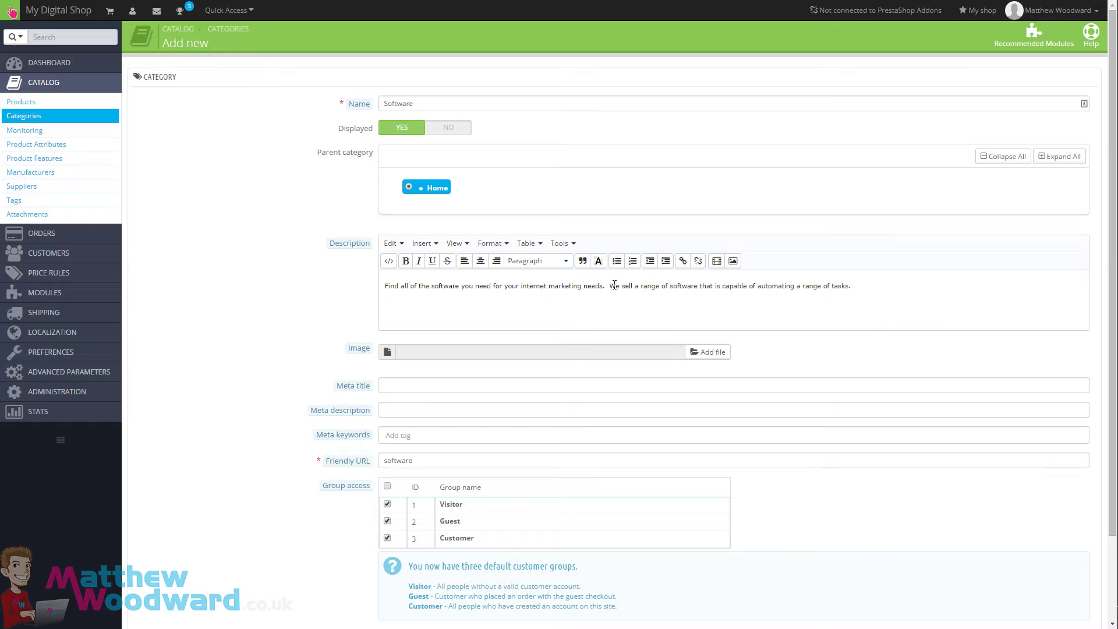
drag(609, 286, 878, 287)
key(ctrl+c)
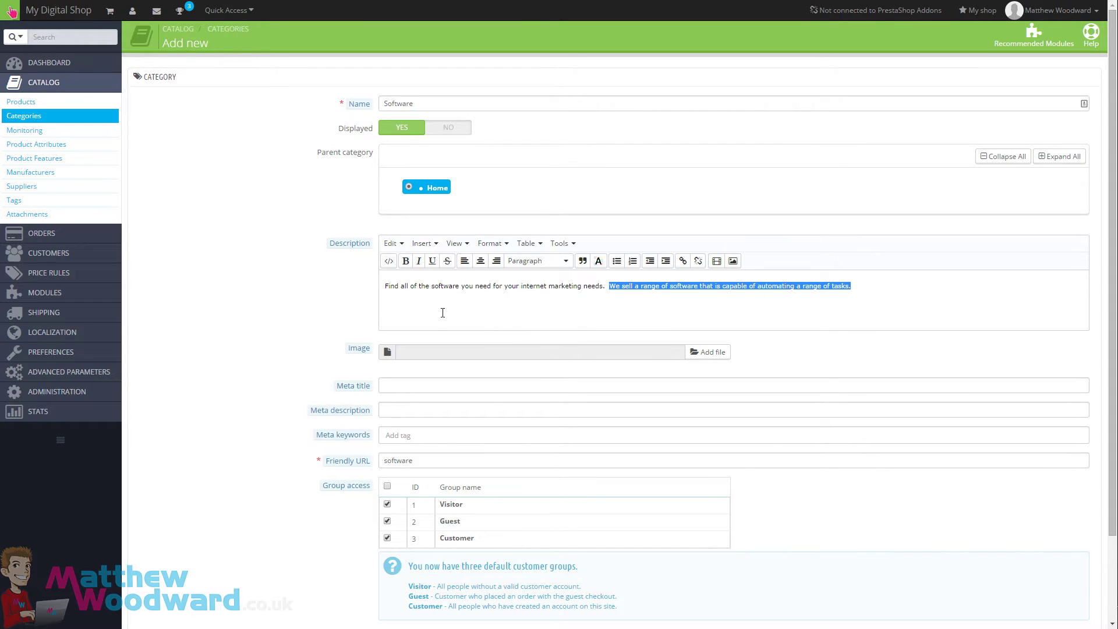
click(401, 414)
key(ctrl+v)
Set the category's meta title to Software and save it
click(426, 386)
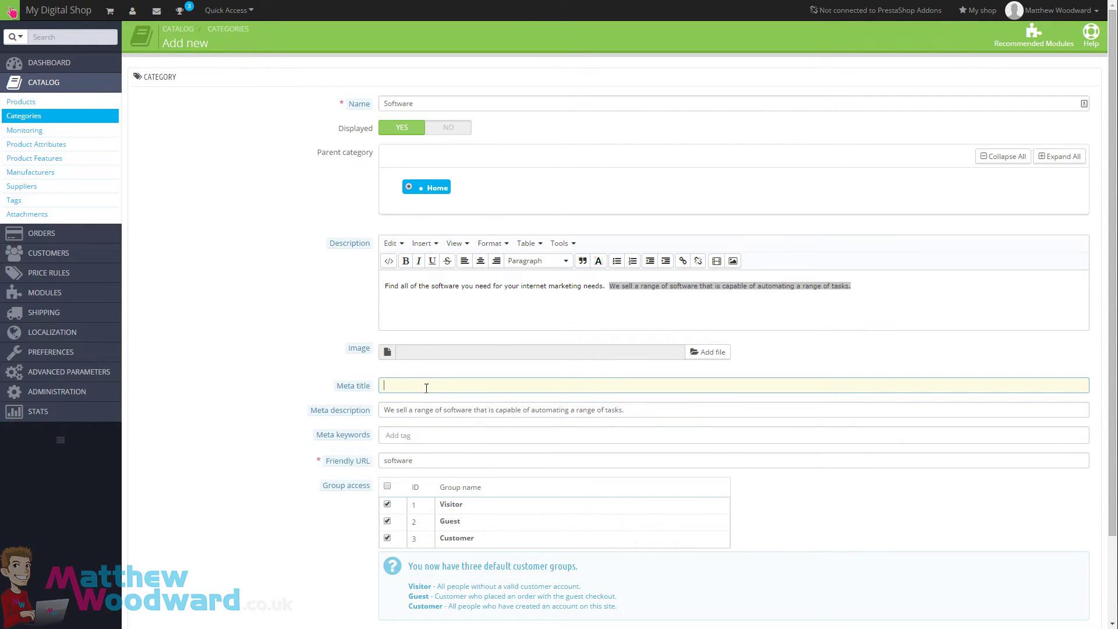
text(Software)
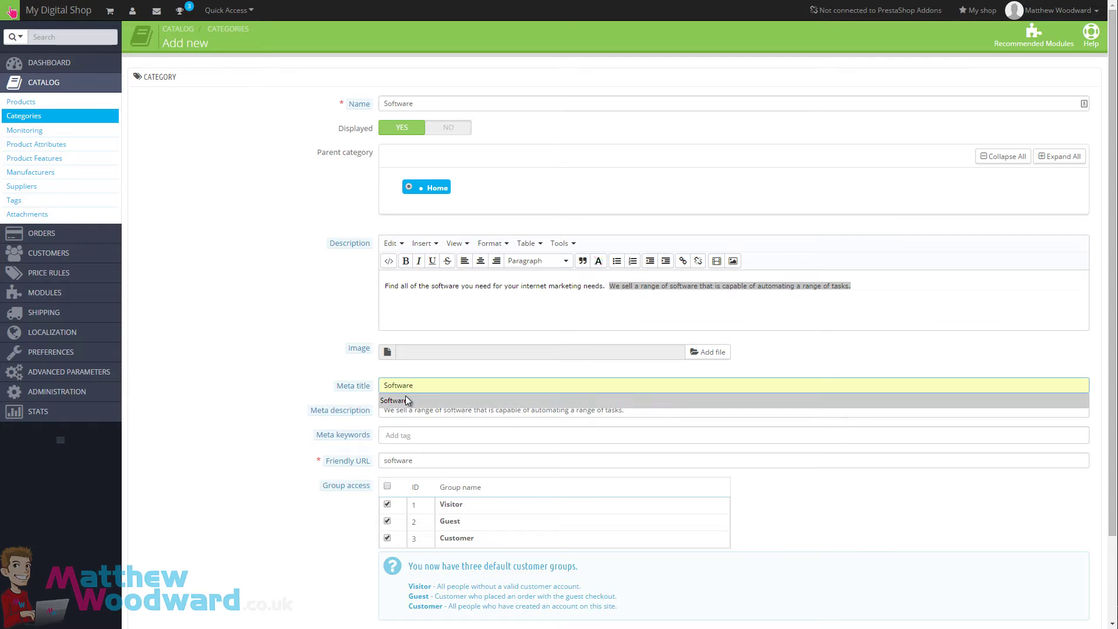
click(394, 401)
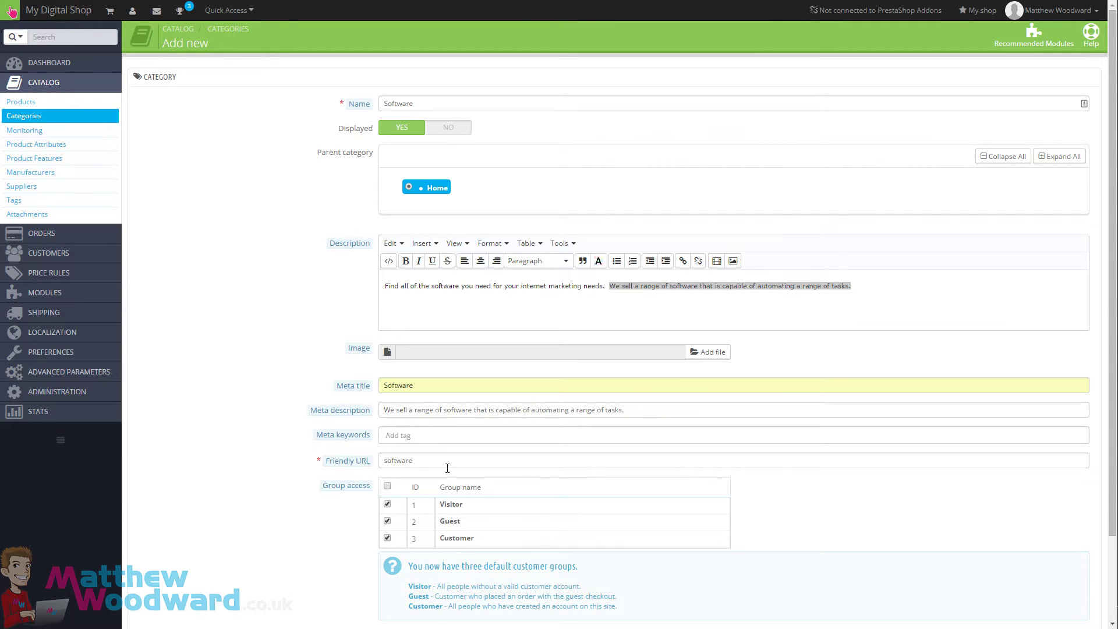
scroll(408, 460, down, 2)
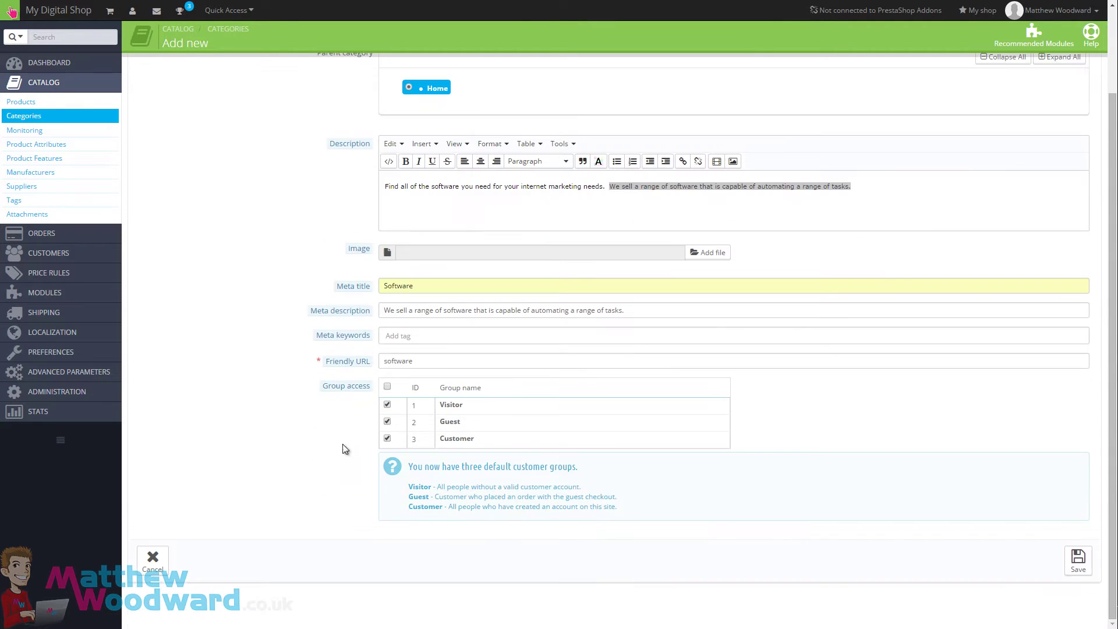
click(1068, 551)
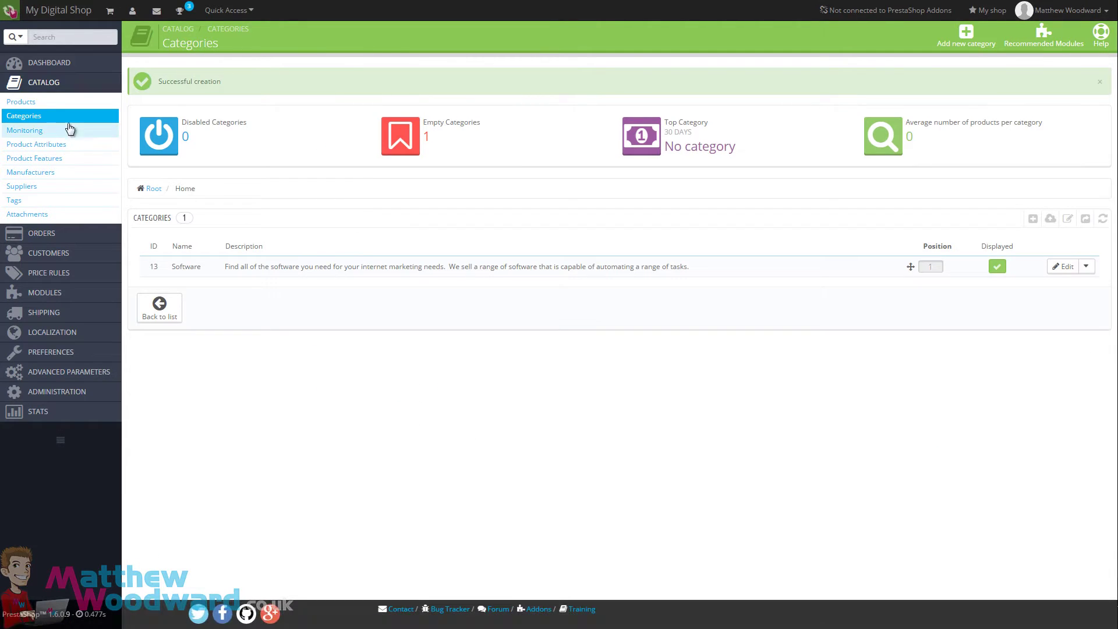
Return to RankCracker's associations, leaving Home as default category and no manufacturer
click(36, 106)
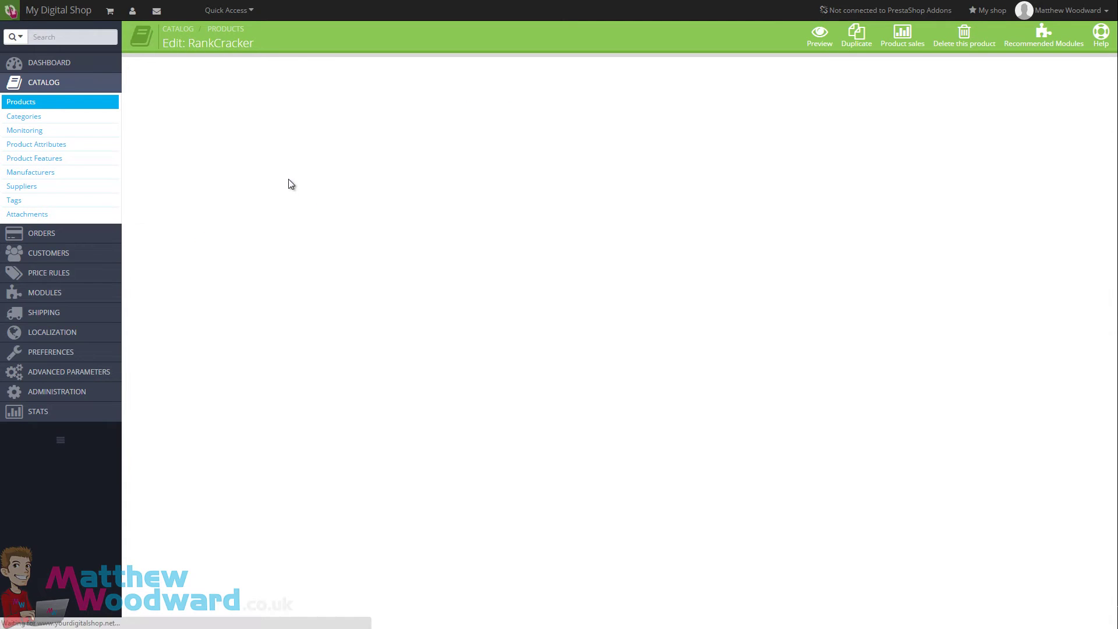
click(163, 149)
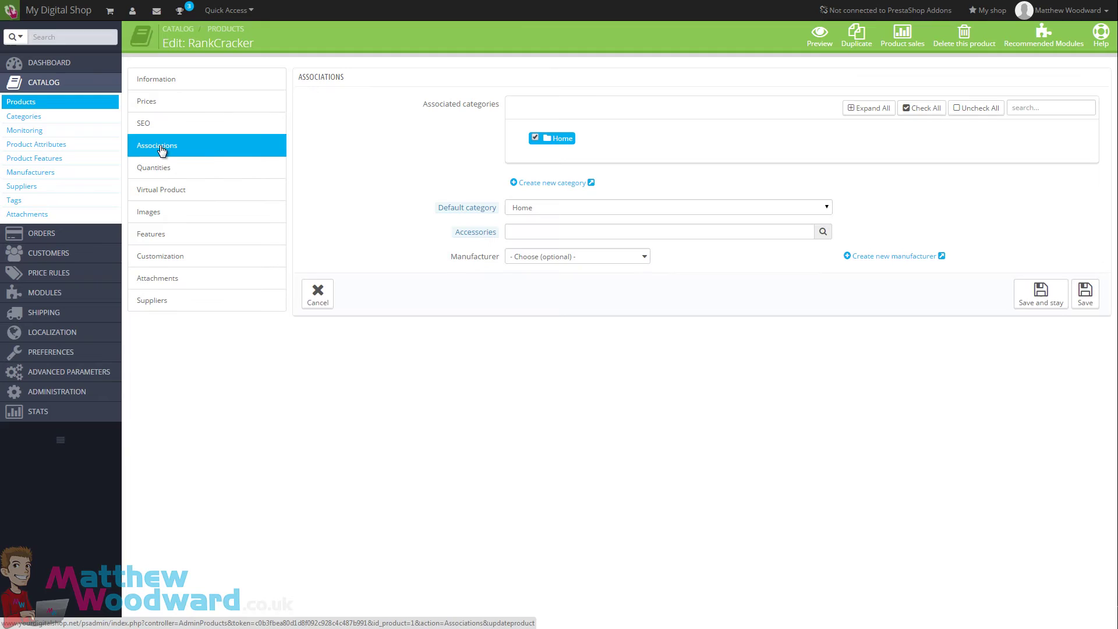
click(654, 208)
click(654, 209)
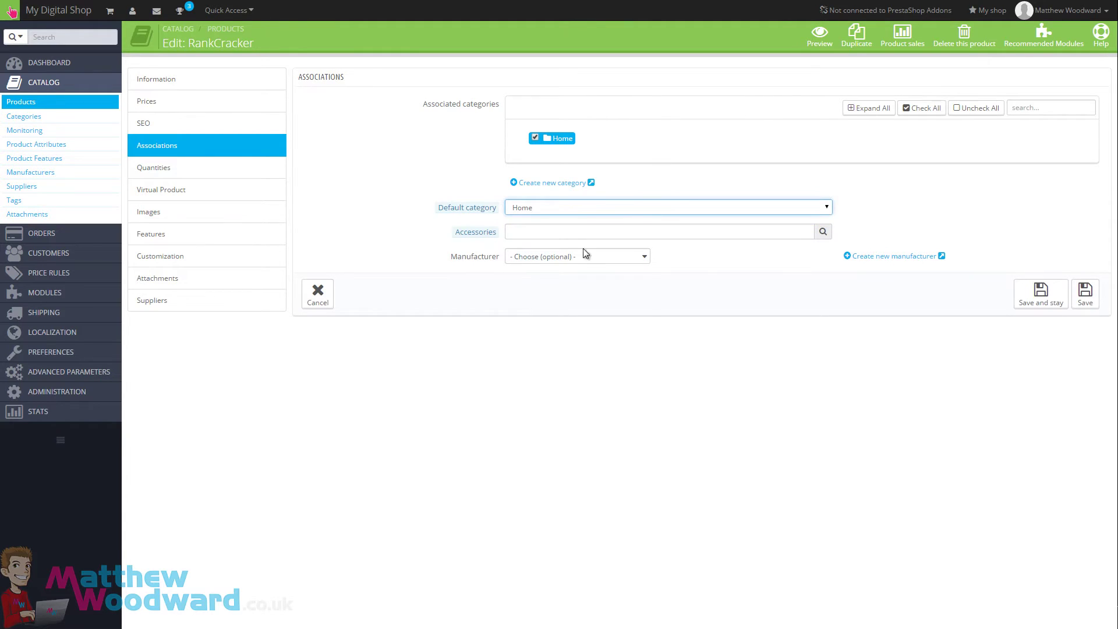
click(577, 258)
click(576, 258)
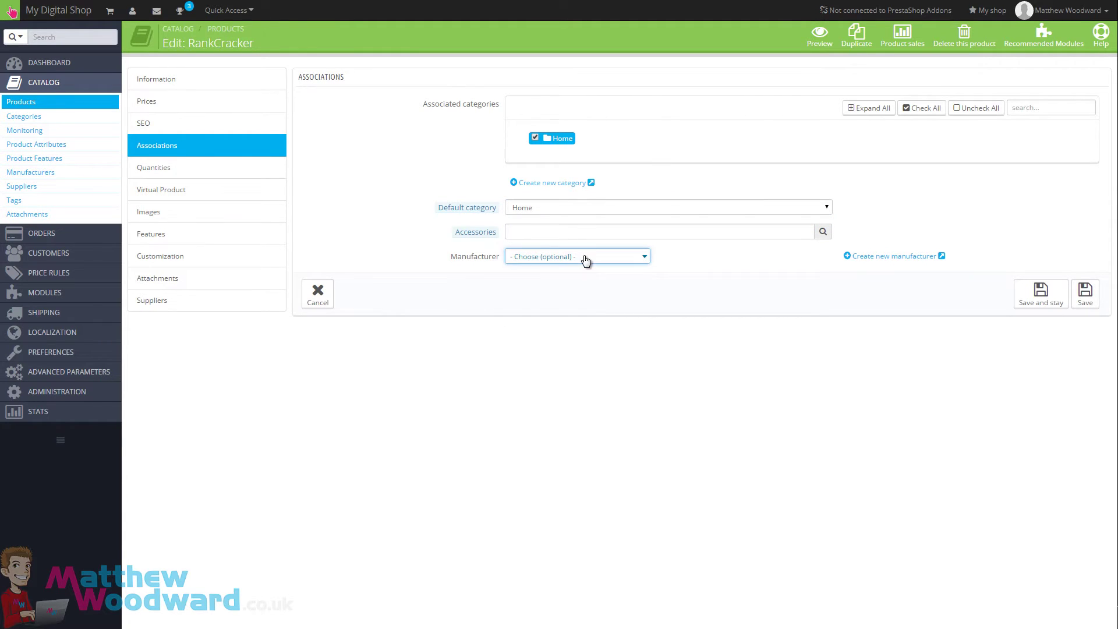
click(553, 144)
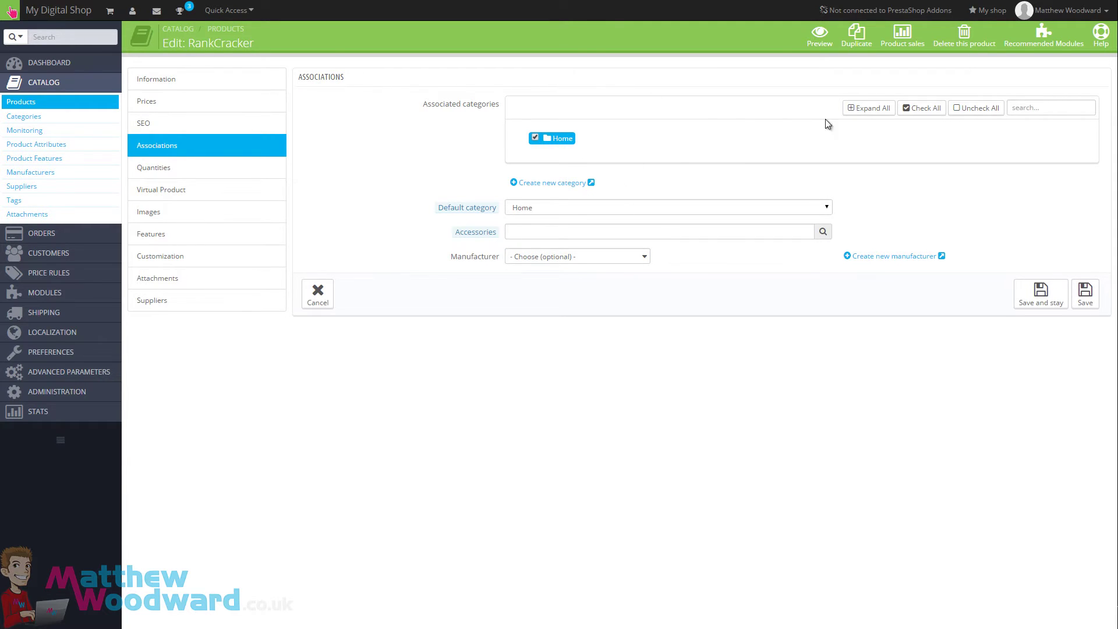
Tick Software in the expanded category tree, make it the default category, and save
click(871, 112)
click(546, 154)
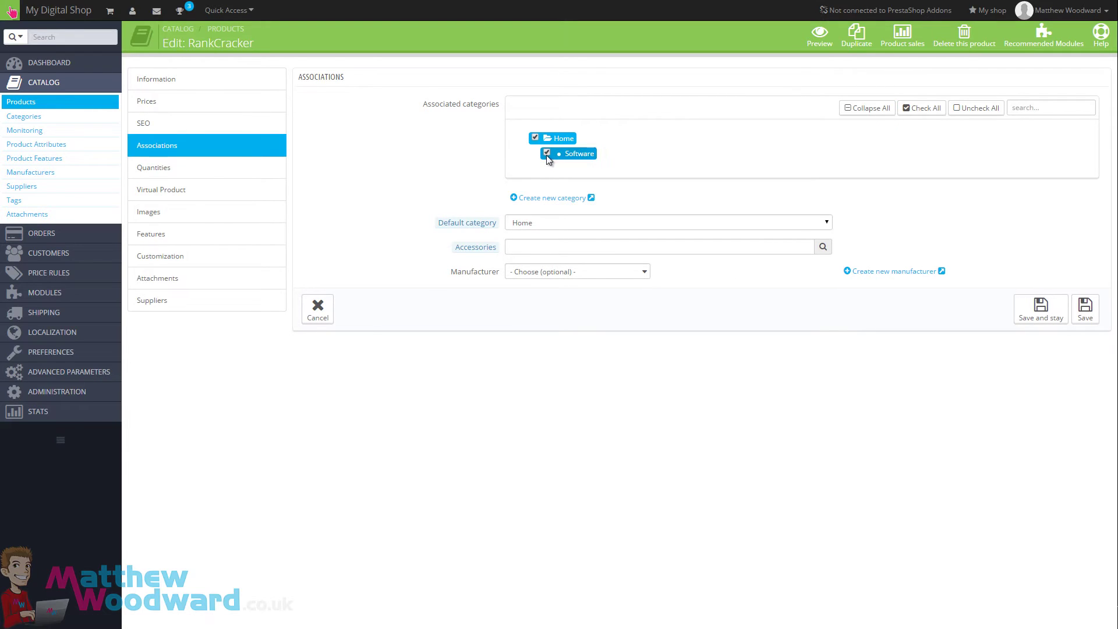
click(567, 222)
click(538, 246)
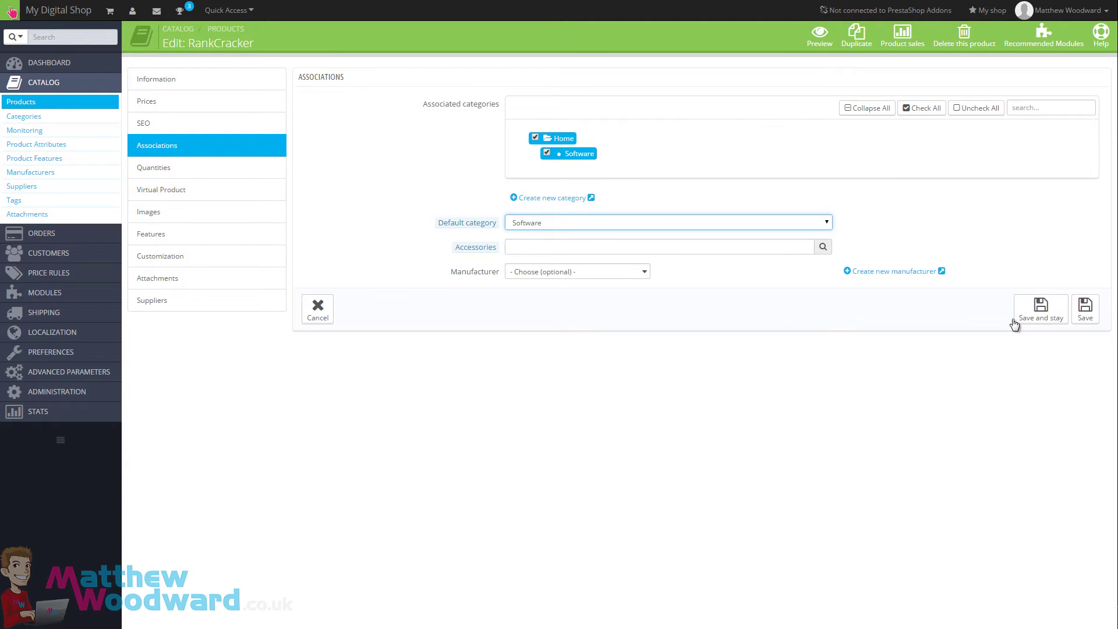
click(1040, 310)
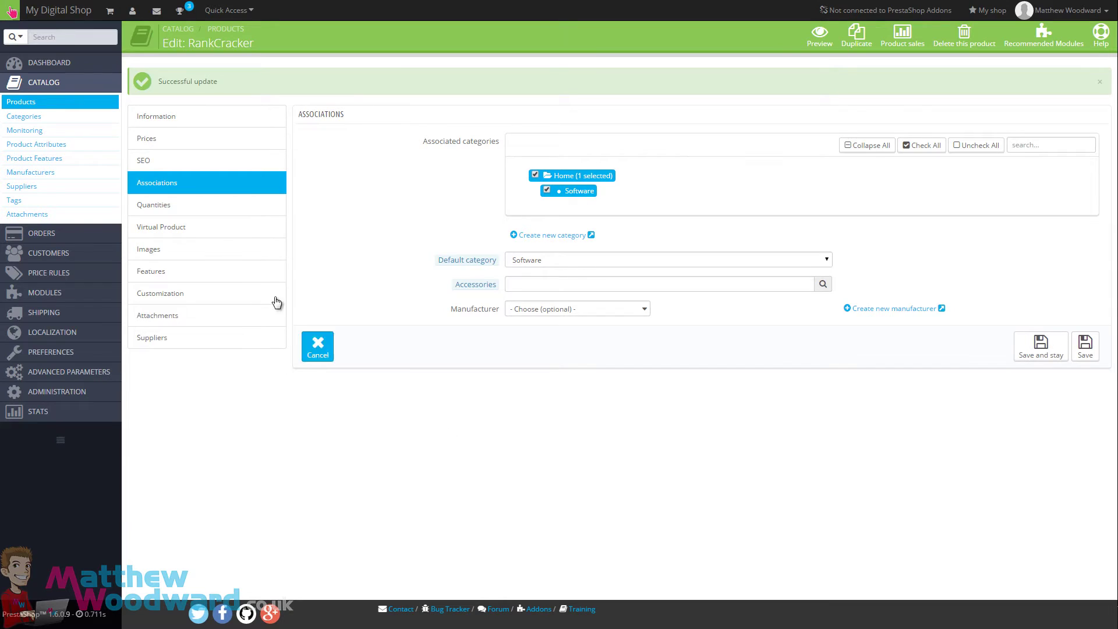
Show RankCracker's Quantities settings in the product editor
click(195, 213)
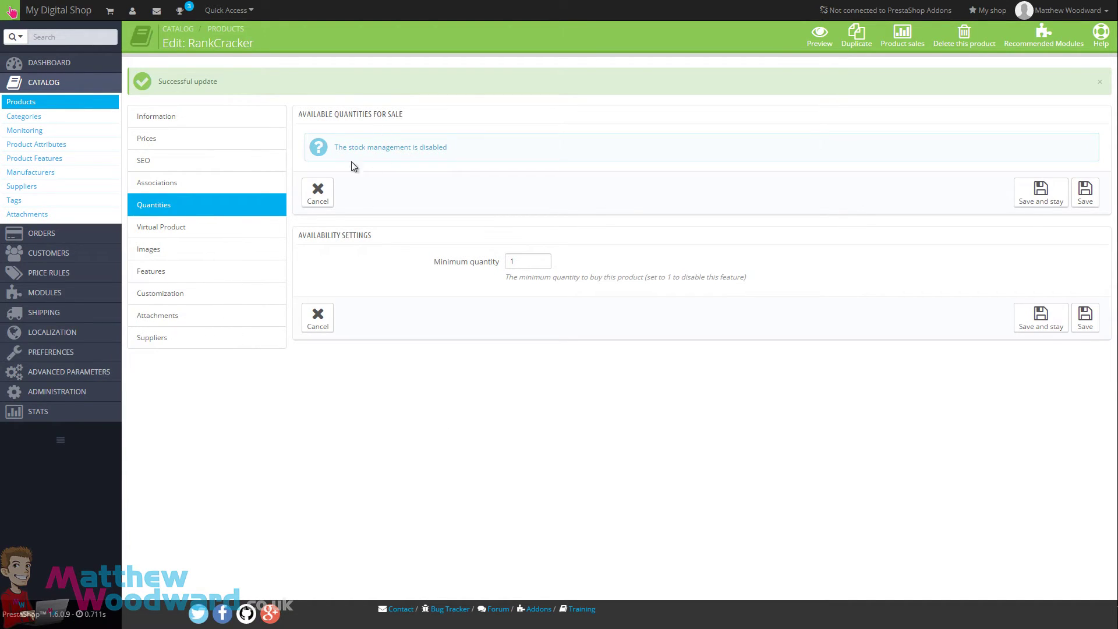
mouse_move(63, 354)
Enable an associated file for RankCracker, upload RankCracker.zip, and enter initial download limits
click(192, 230)
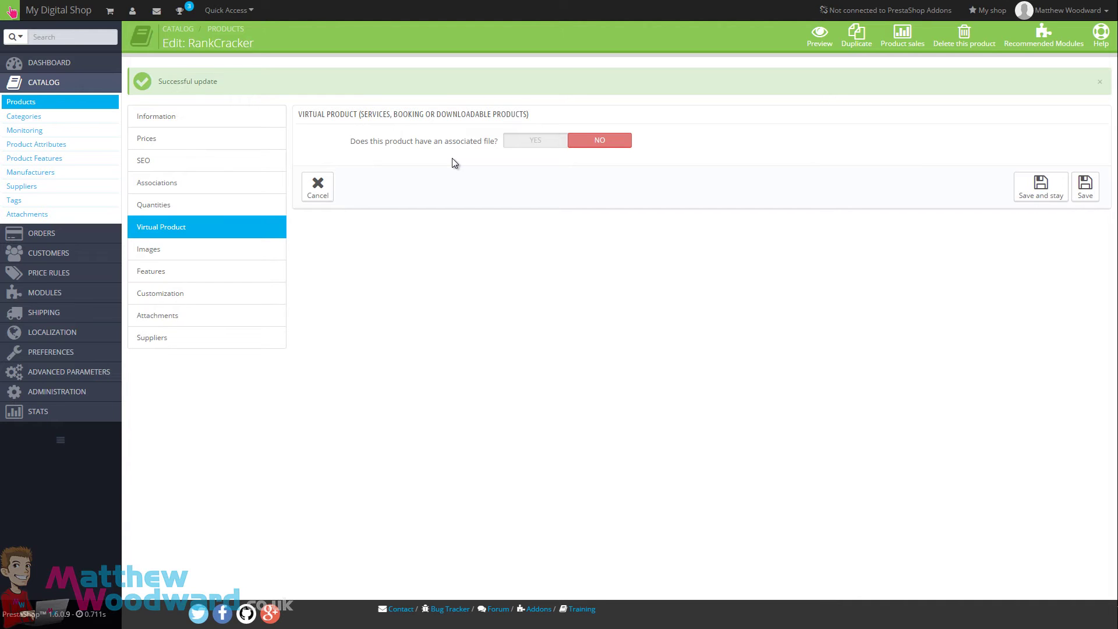
click(551, 141)
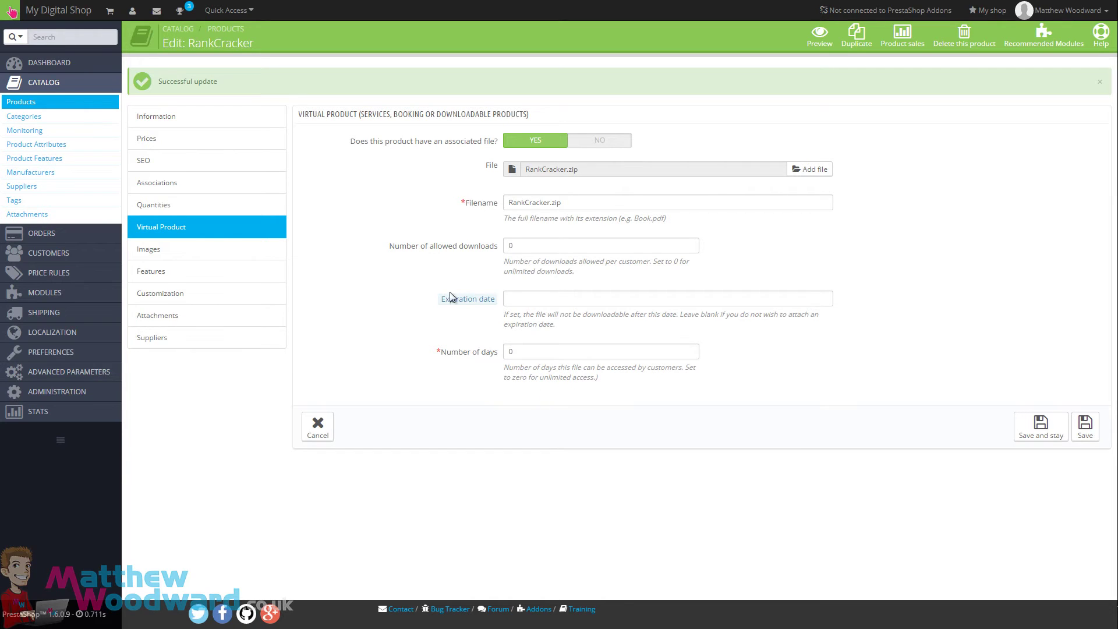
click(554, 244)
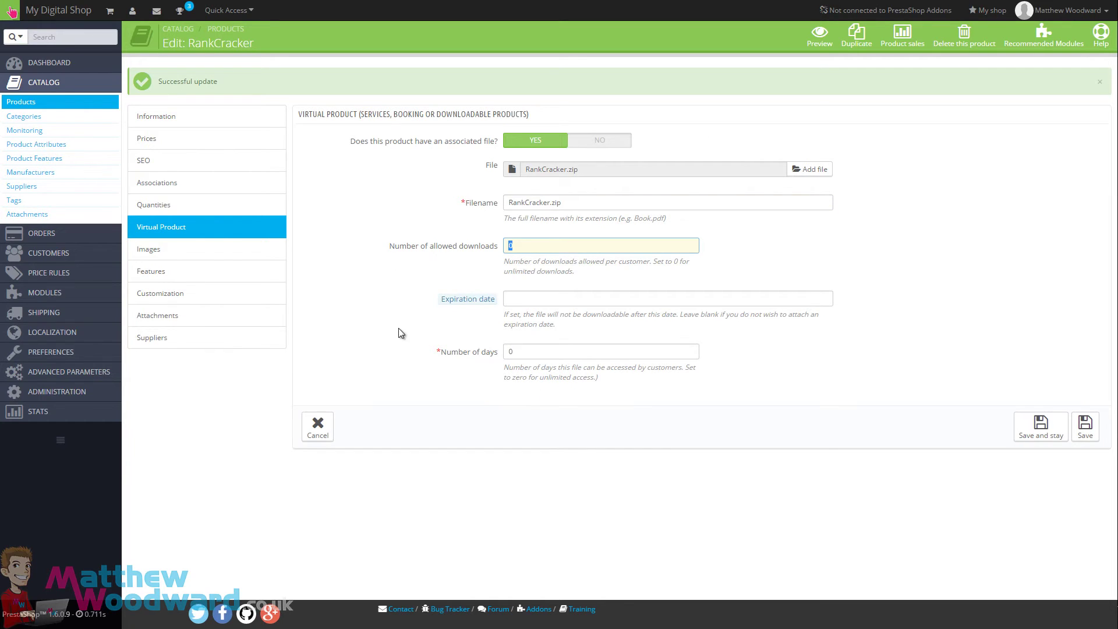
key(BackSpace)
text(5)
double_click(533, 355)
text(31)
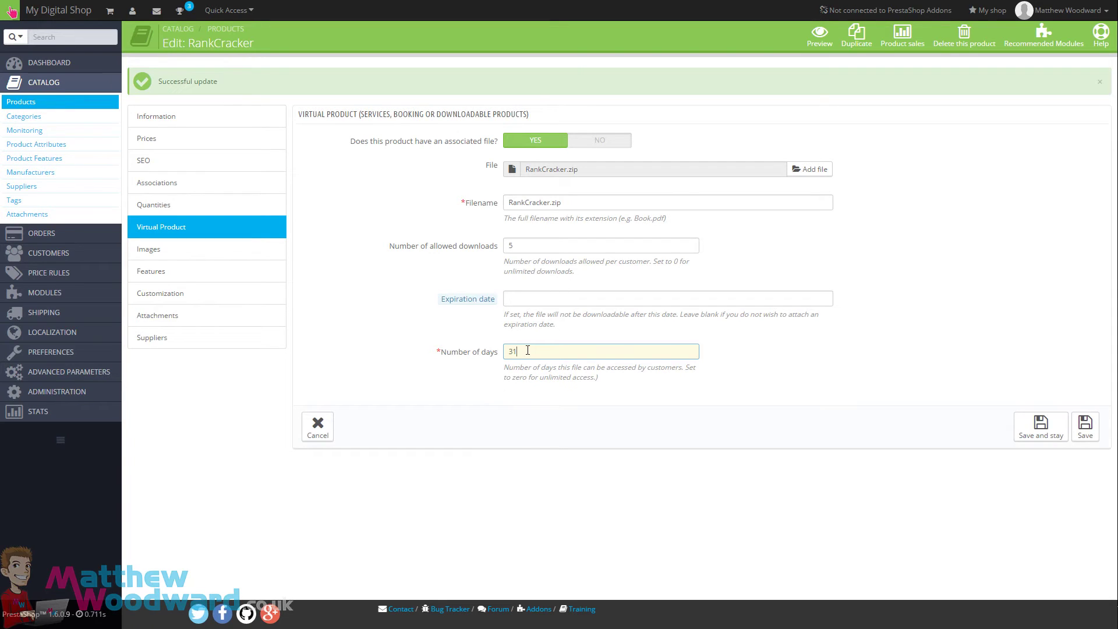
Set allowed downloads and number of days both to 0 for unlimited access, and save
key(BackSpace)
key(BackSpace)
text(0)
click(529, 252)
key(BackSpace)
text(0)
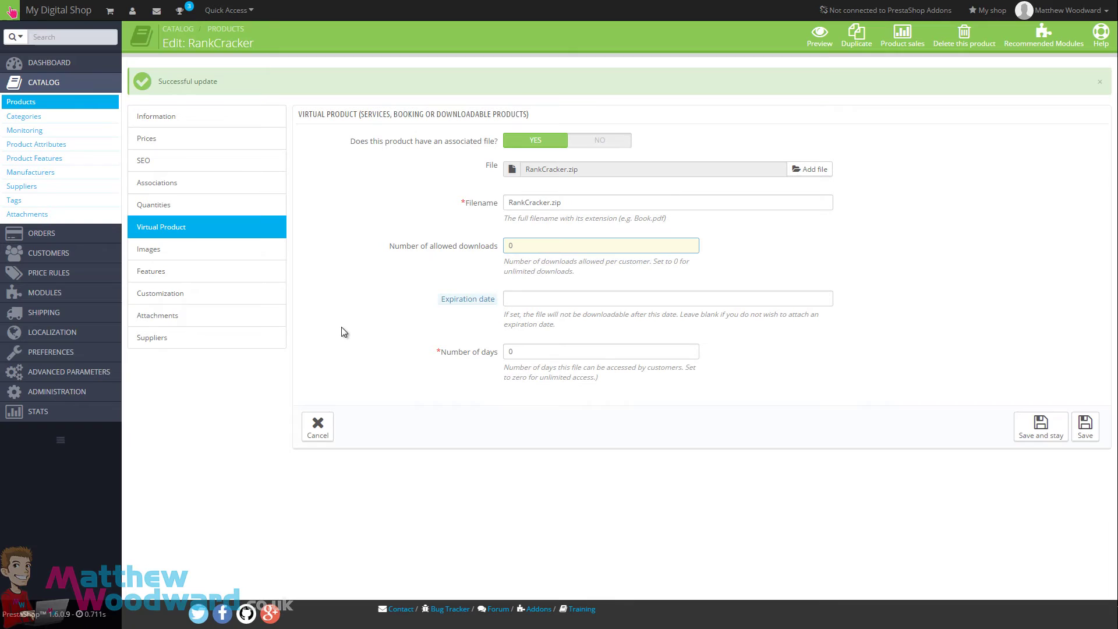
click(341, 327)
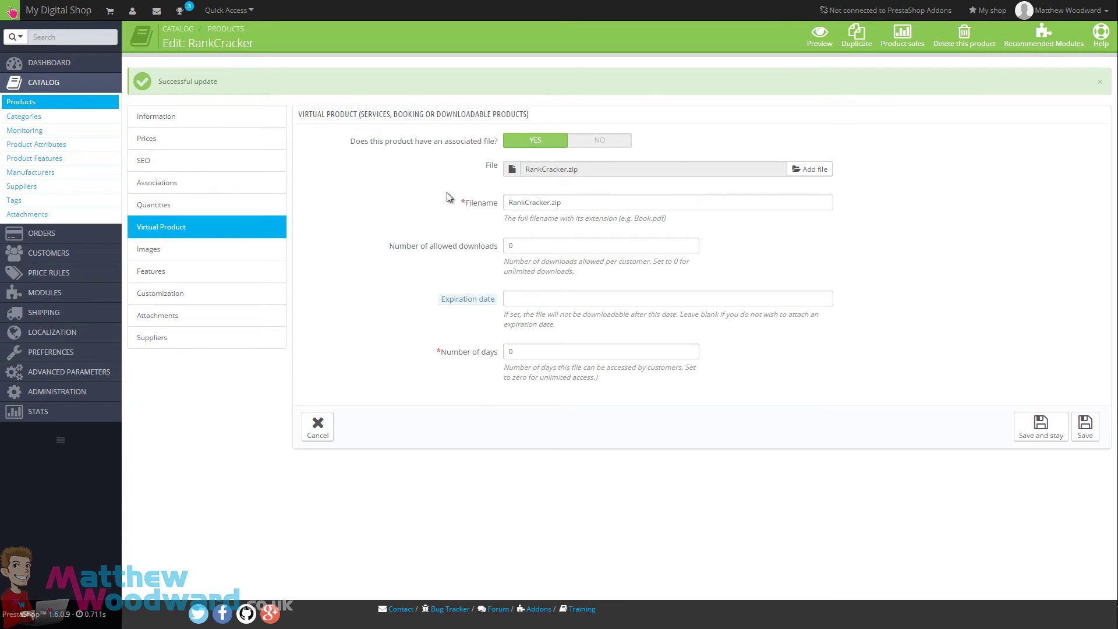
right_click(1022, 437)
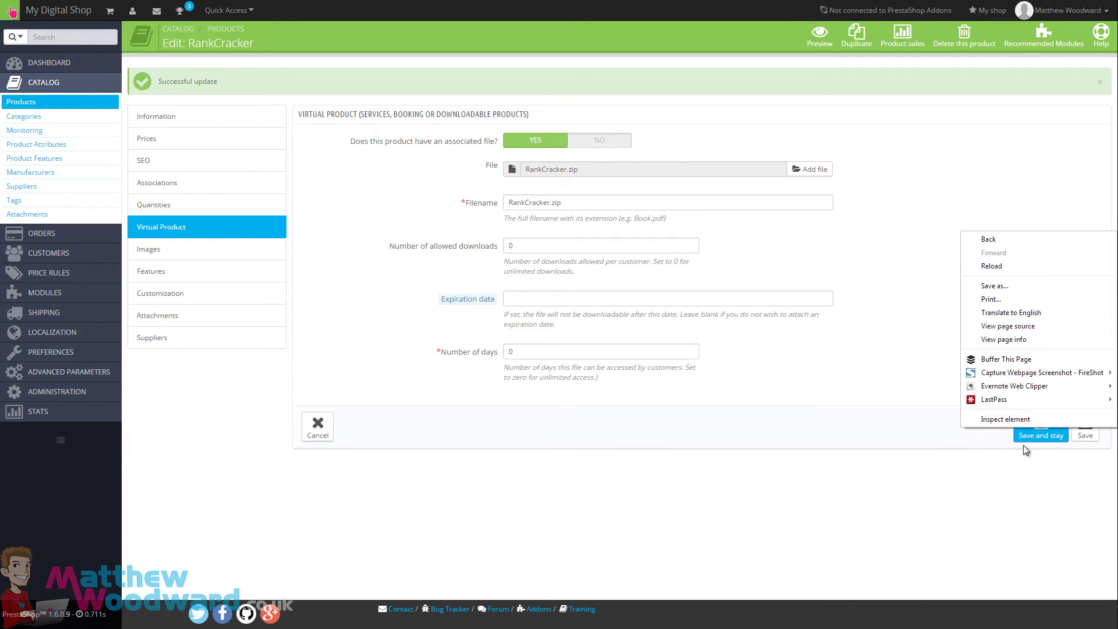
click(1039, 428)
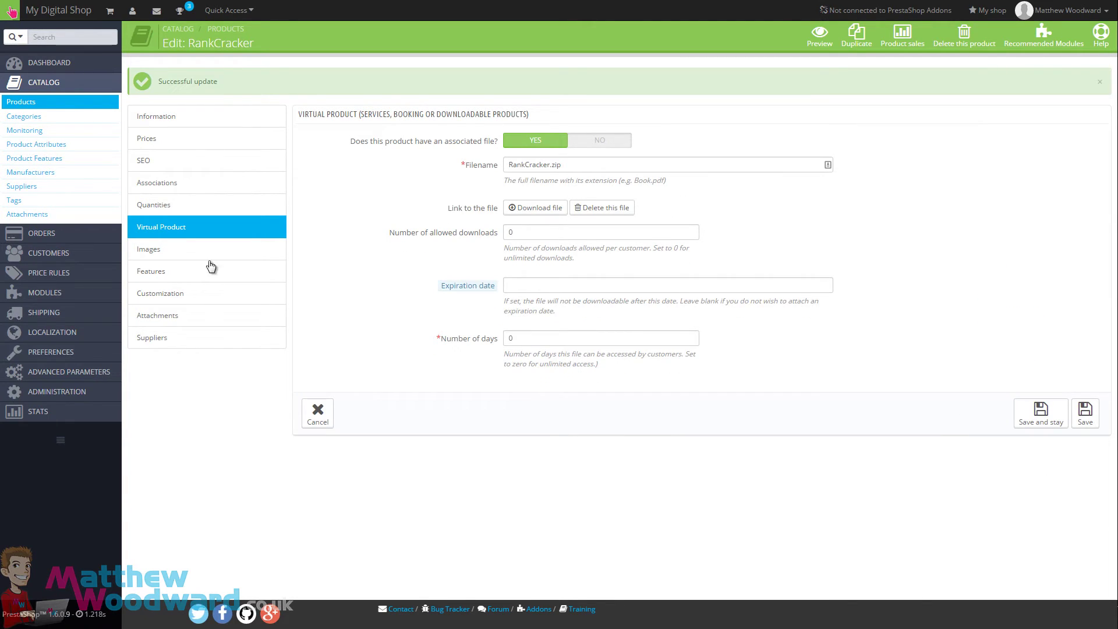
click(173, 255)
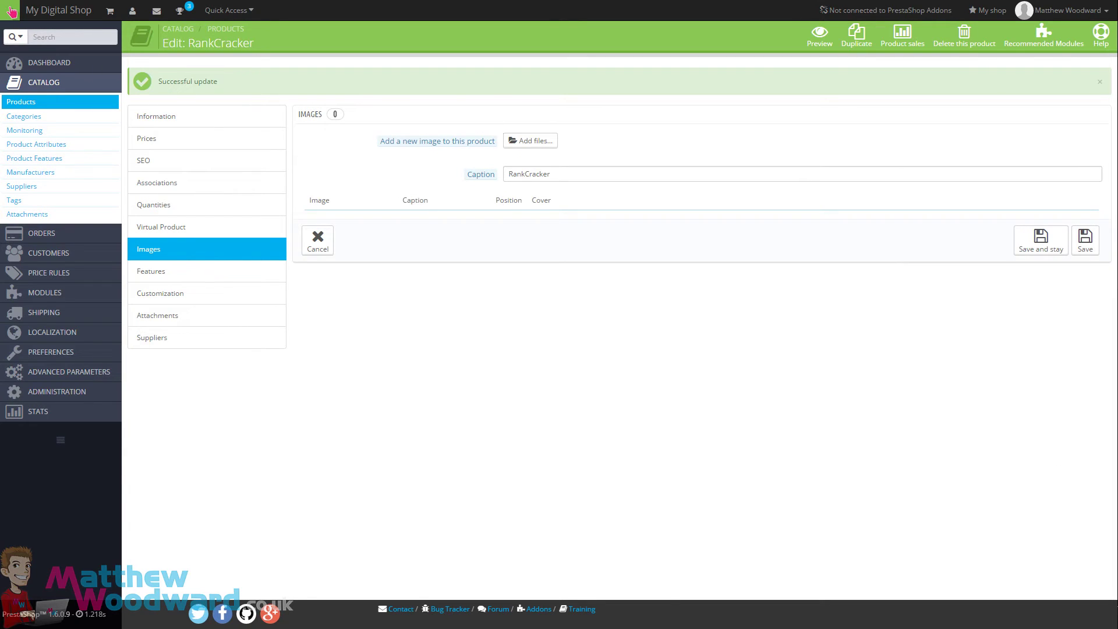
Upload the box shot and screenshot, place the screenshot second behind the cover, and save
key(Return)
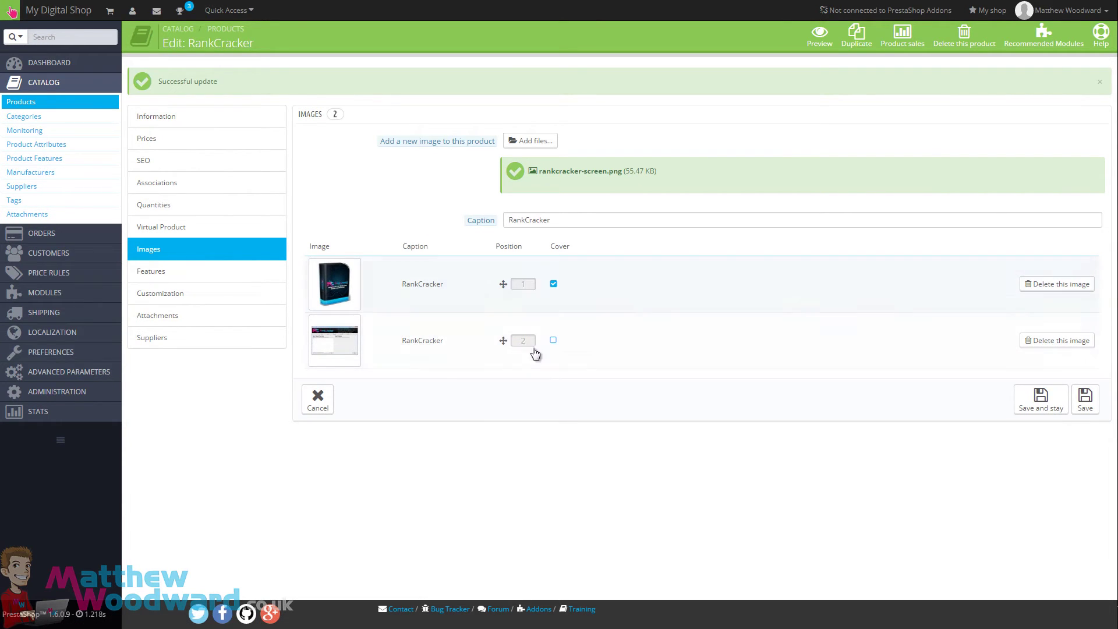
mouse_move(499, 350)
mouse_down()
mouse_move(501, 269)
mouse_move(504, 341)
mouse_up()
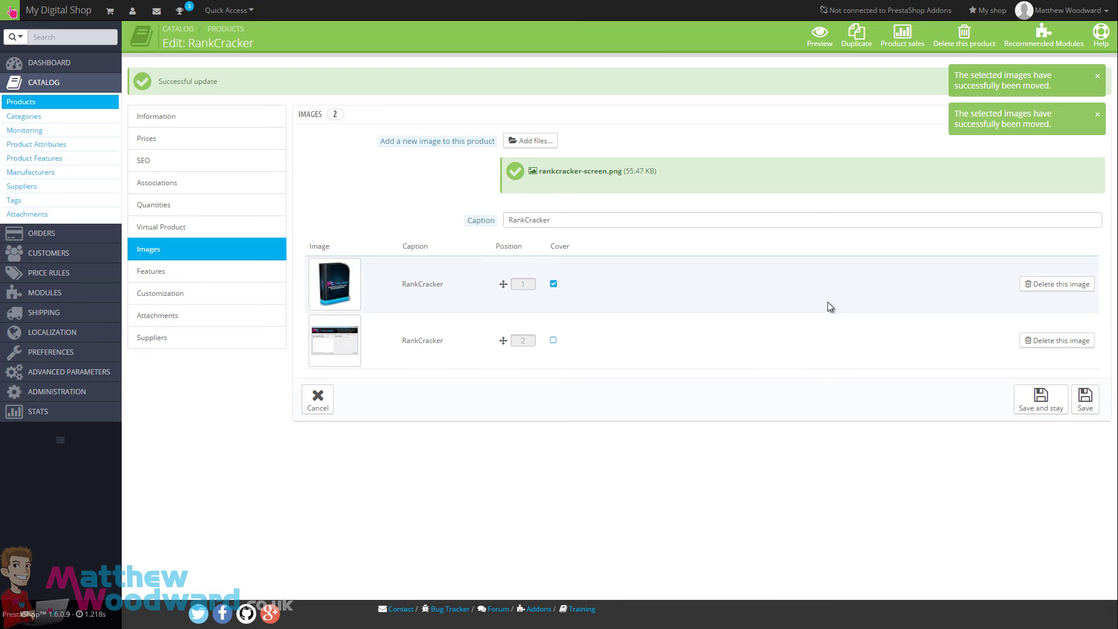
click(1040, 401)
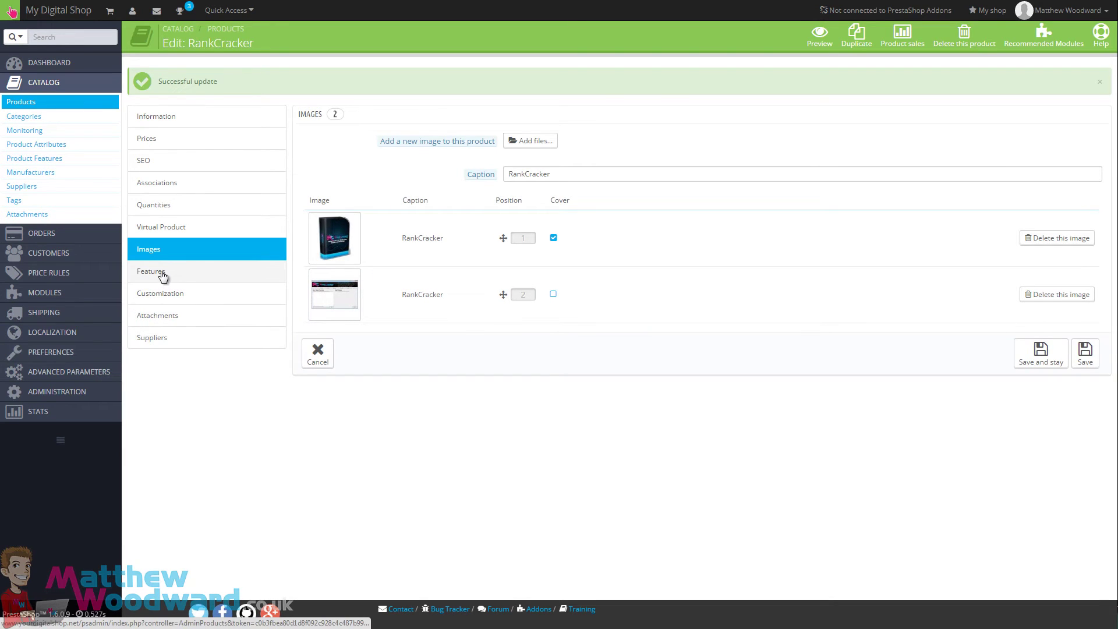
Review RankCracker's Features, Customization, Attachments and Suppliers sections
click(213, 281)
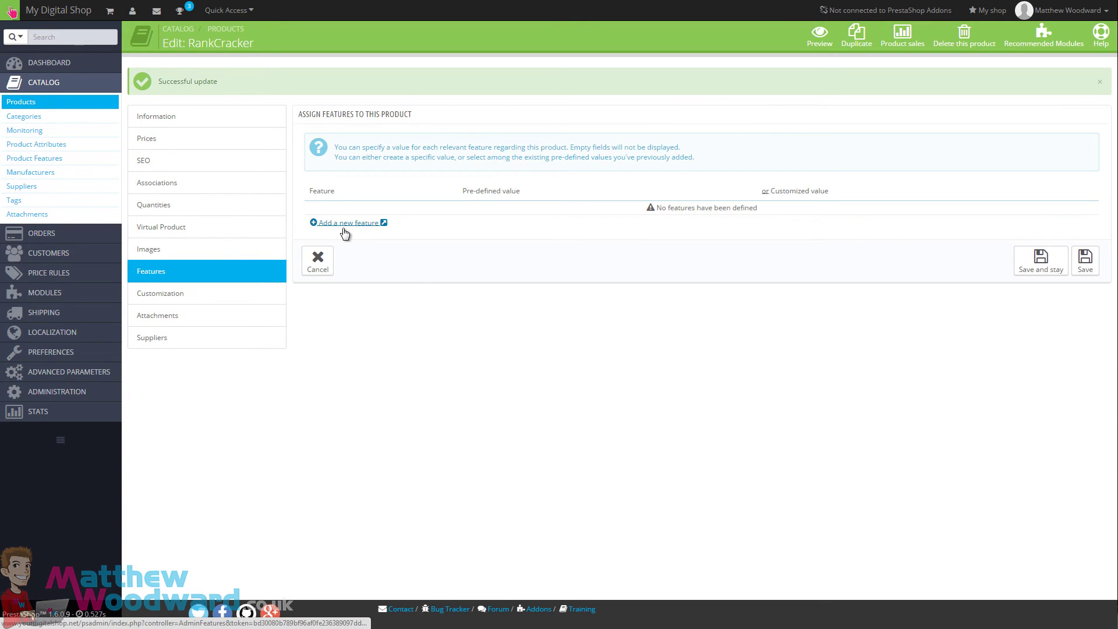
click(228, 293)
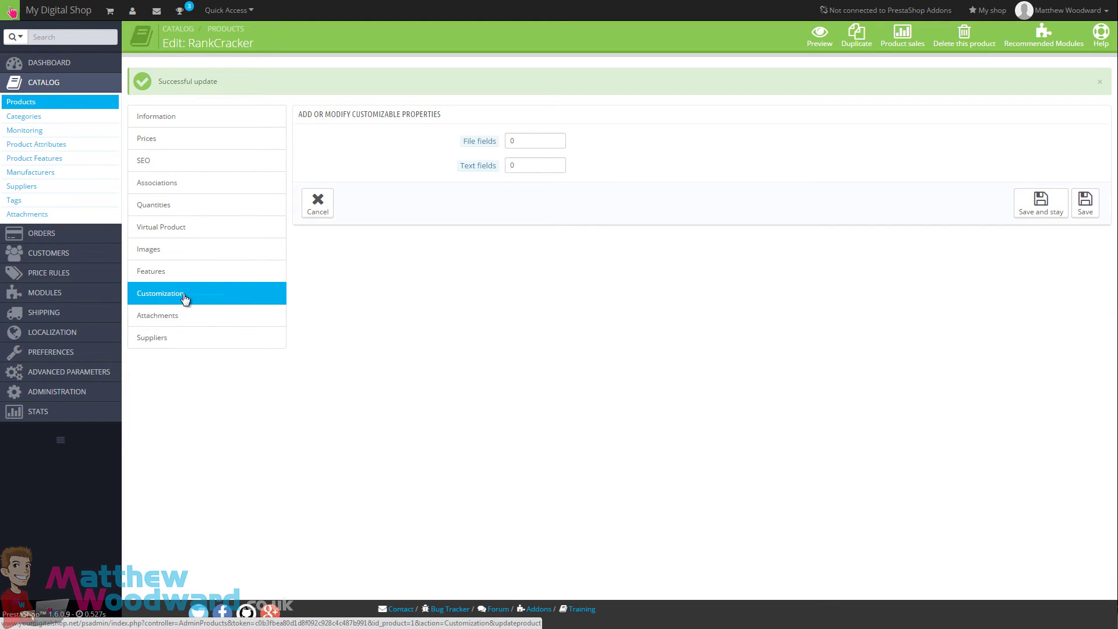
click(177, 318)
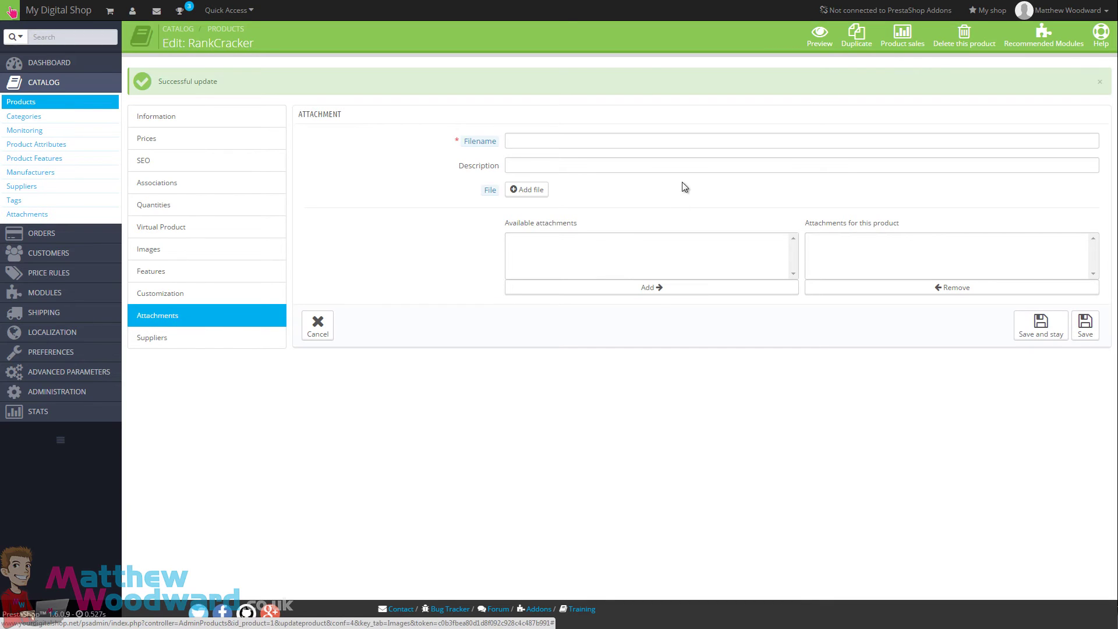
click(178, 342)
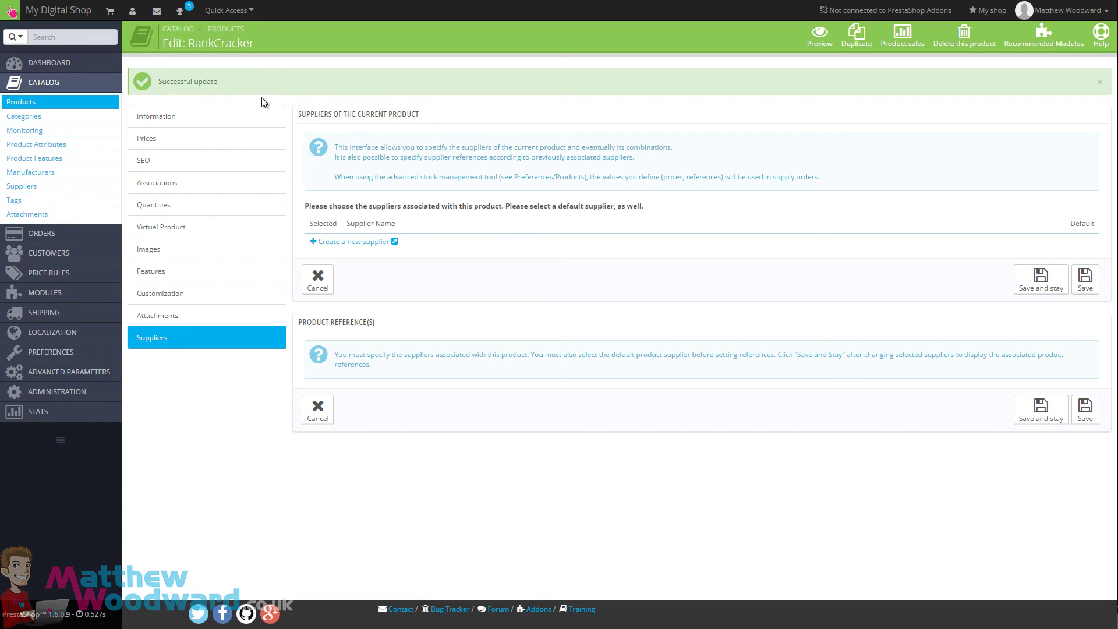
Check Information, Prices, SEO, Associations, Quantities, Virtual Product and Images, then save RankCracker
click(220, 121)
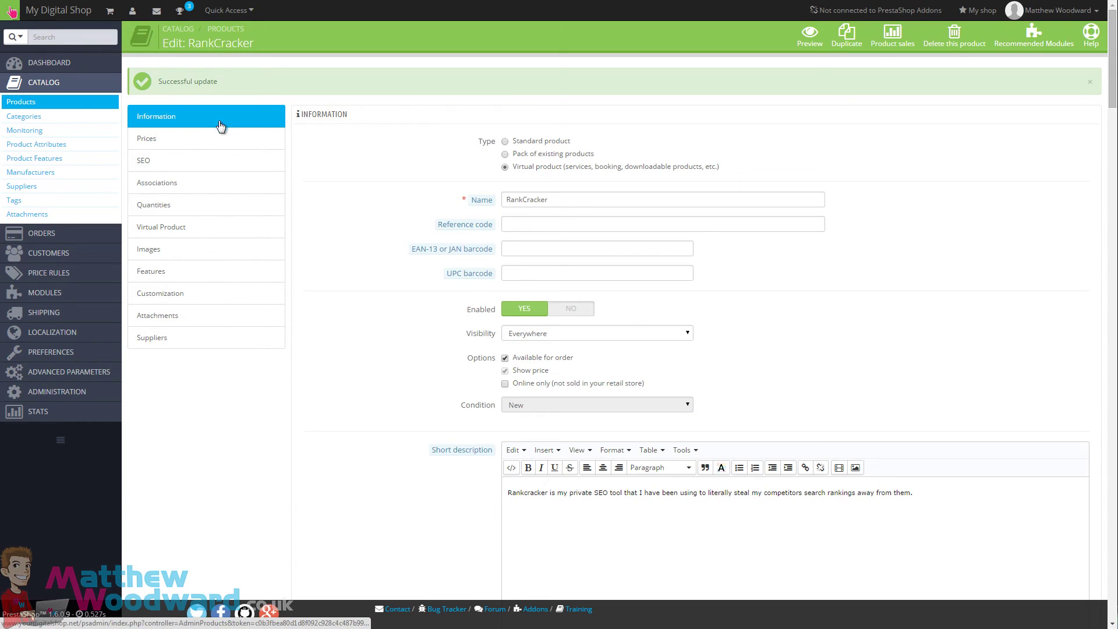
click(168, 142)
click(173, 166)
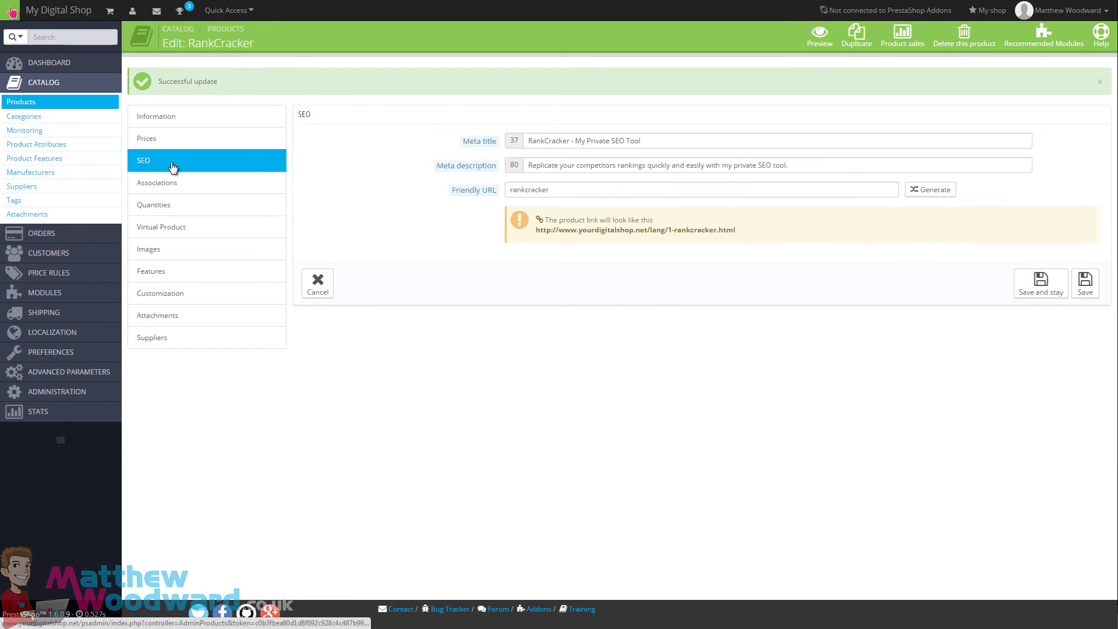
click(178, 184)
click(184, 216)
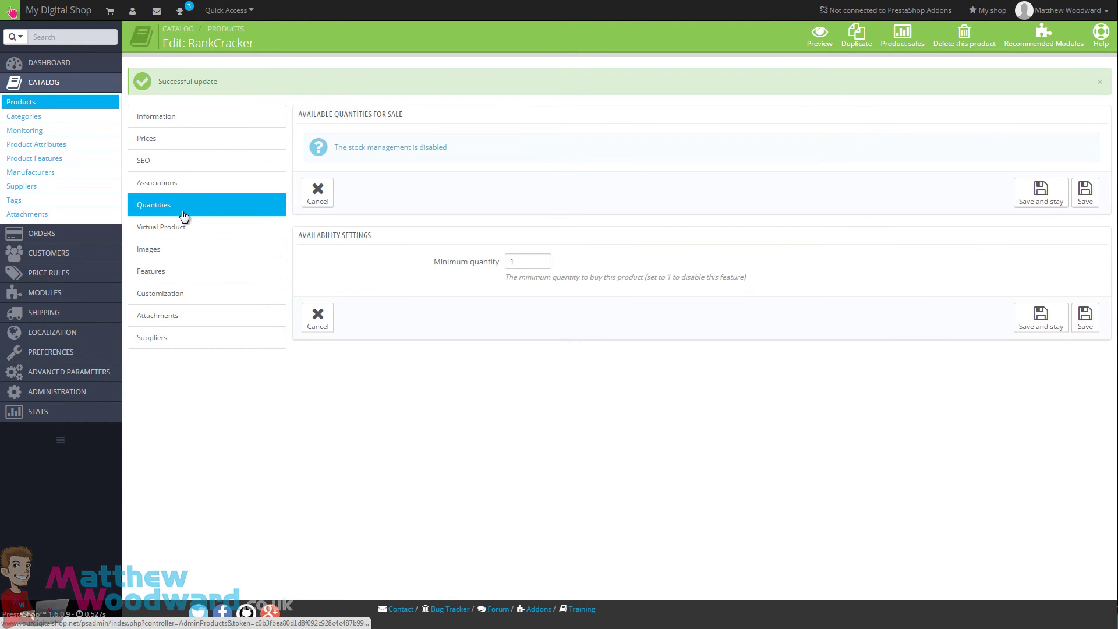
click(198, 233)
click(192, 249)
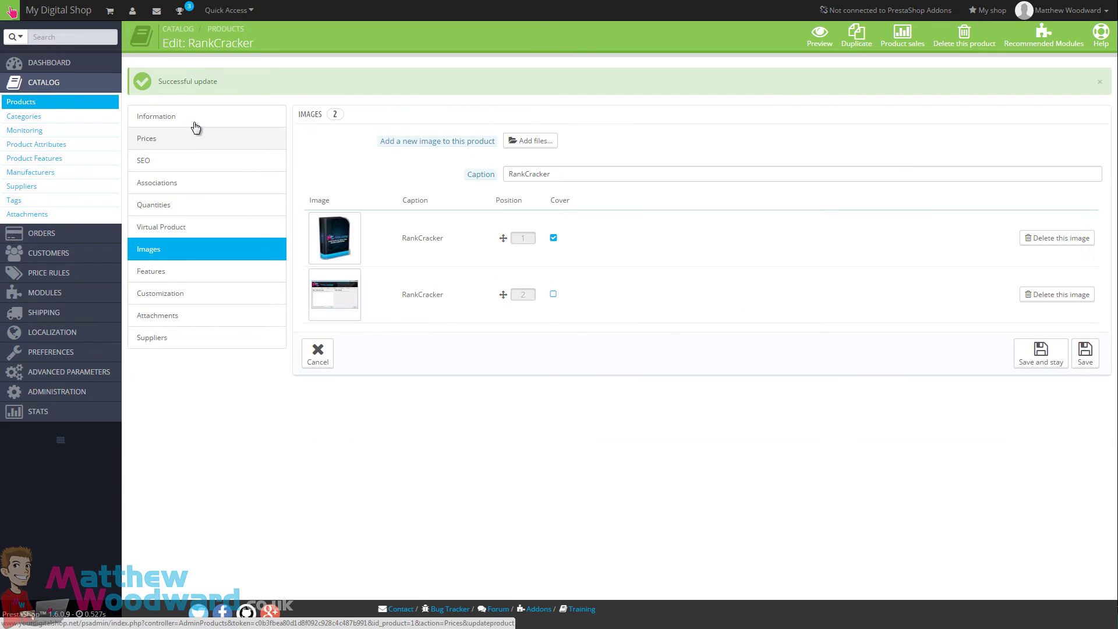
click(1088, 356)
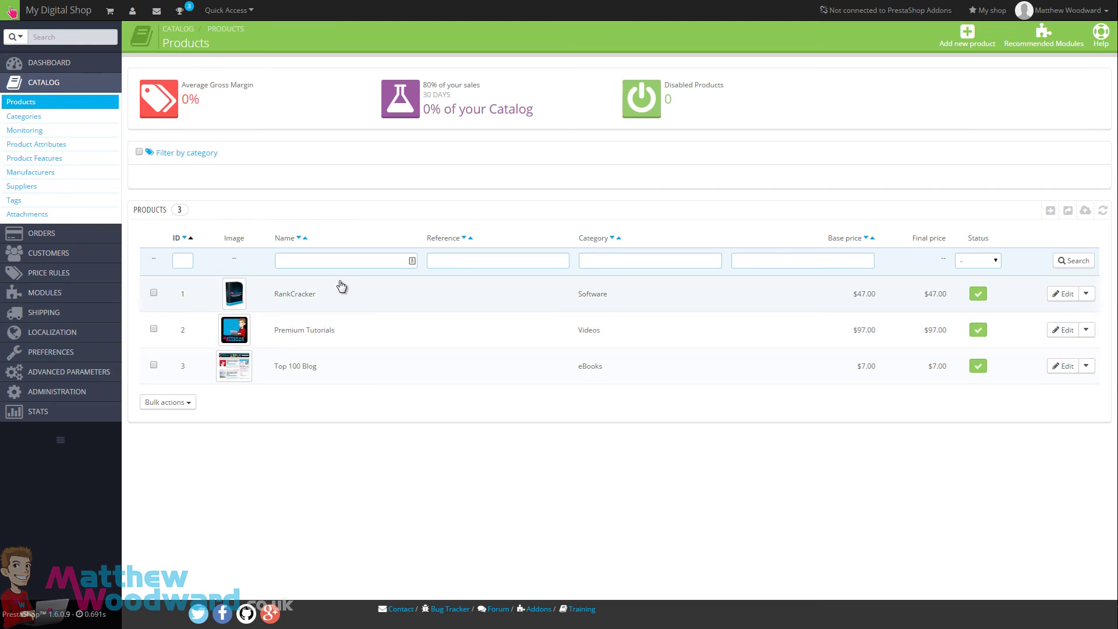
Switch to the storefront to see RankCracker among the New Arrivals
key(ctrl+Tab)
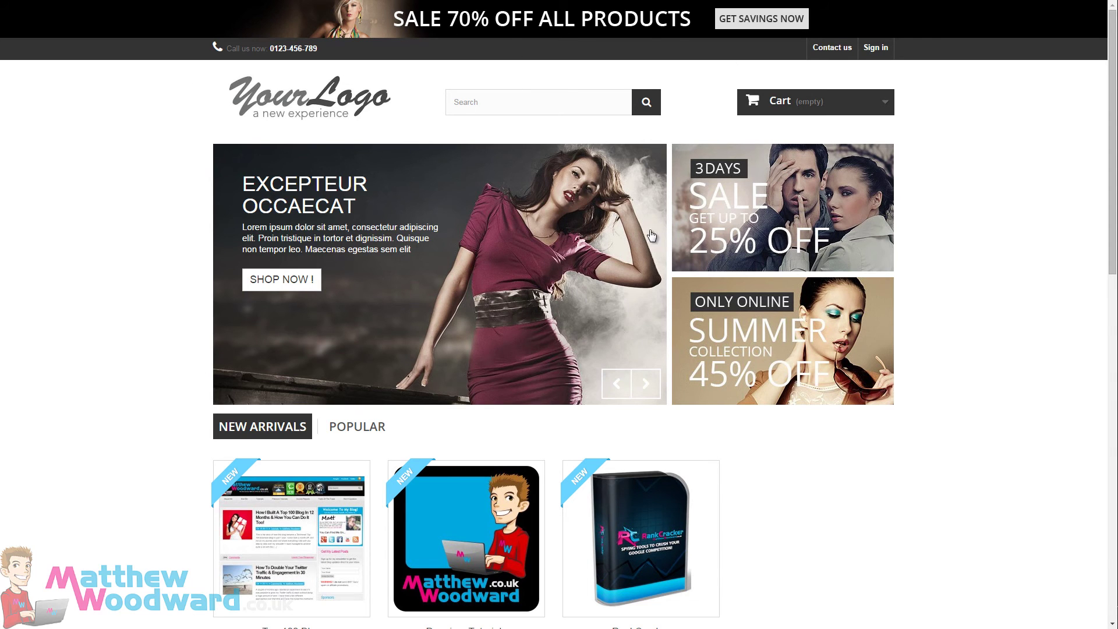
Compare the homepage's Popular and New Arrivals product listings
scroll(385, 346, down, 5)
scroll(814, 443, down, 4)
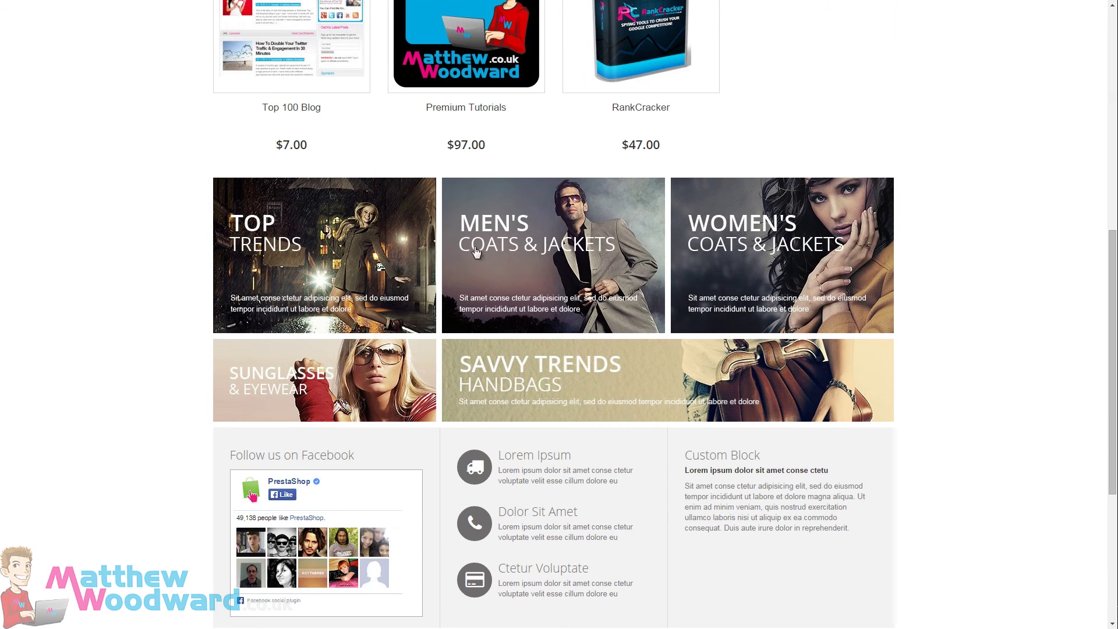
scroll(757, 437, up, 8)
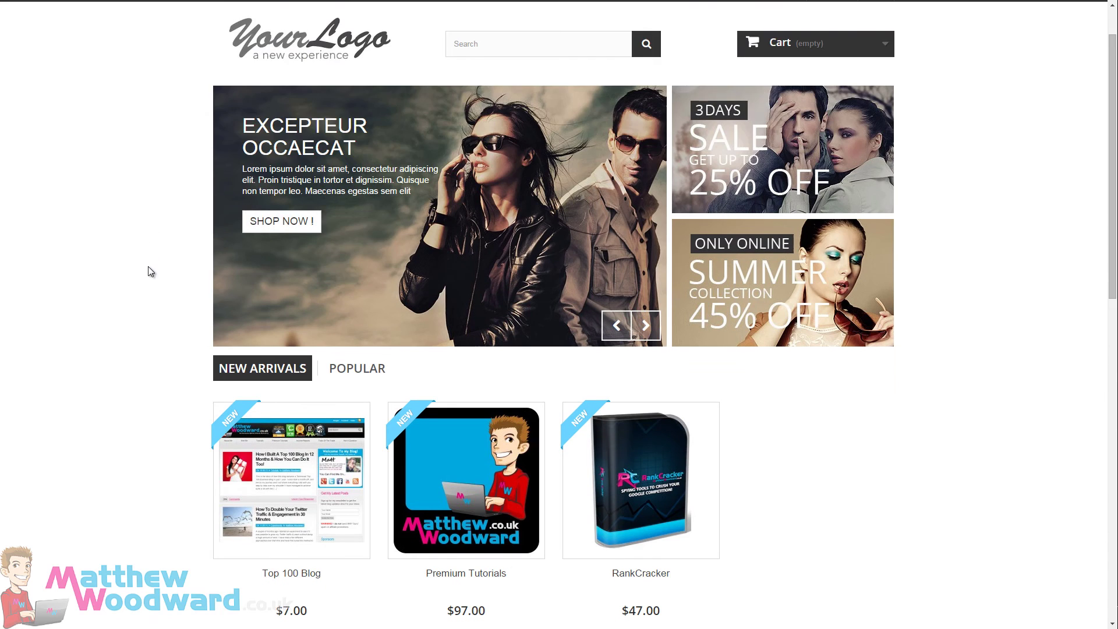
scroll(149, 269, down, 3)
mouse_move(265, 307)
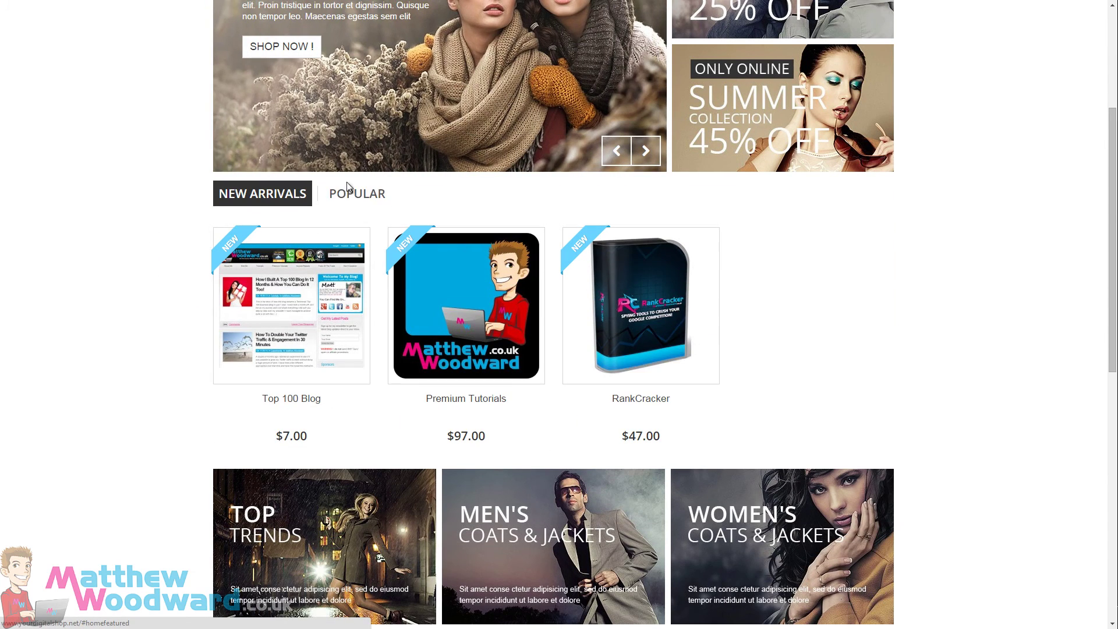
click(352, 193)
mouse_move(255, 301)
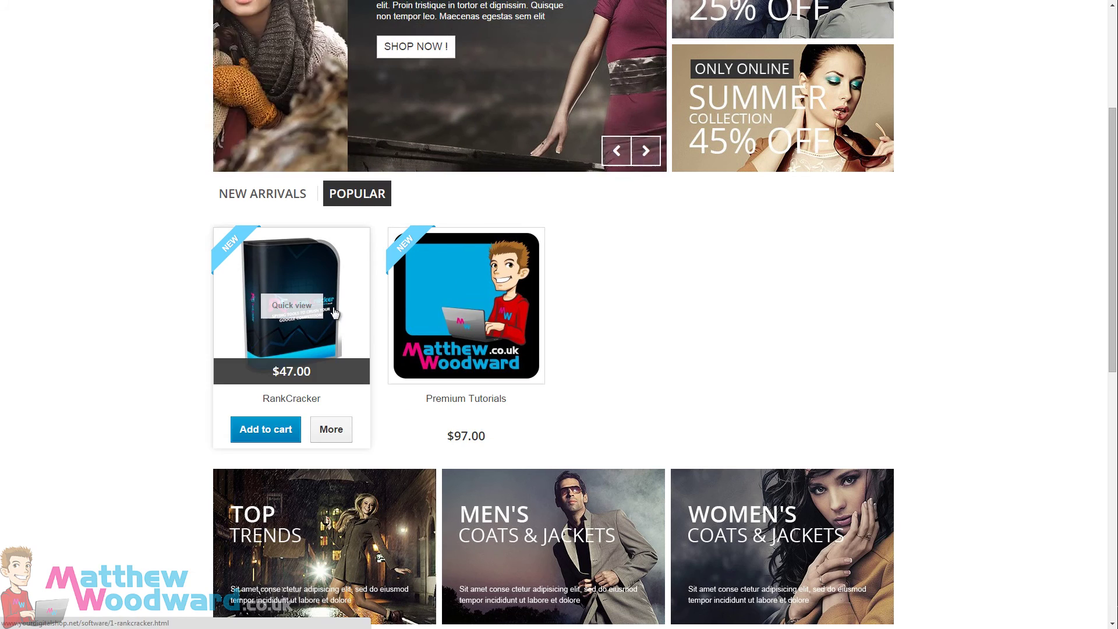
click(296, 198)
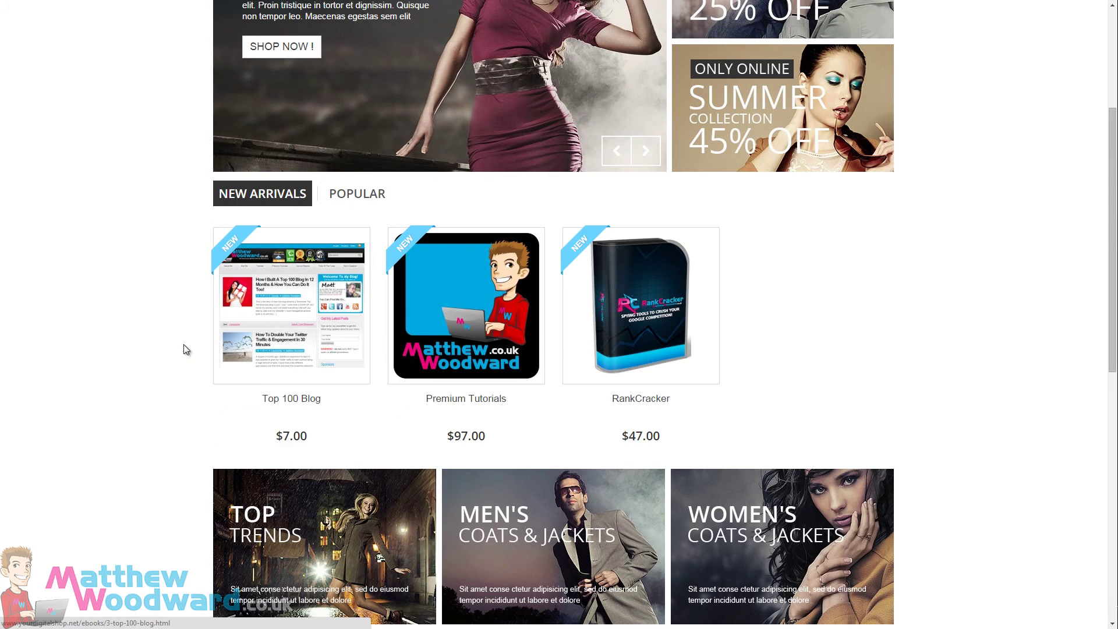
scroll(183, 344, down, 4)
scroll(184, 345, up, 4)
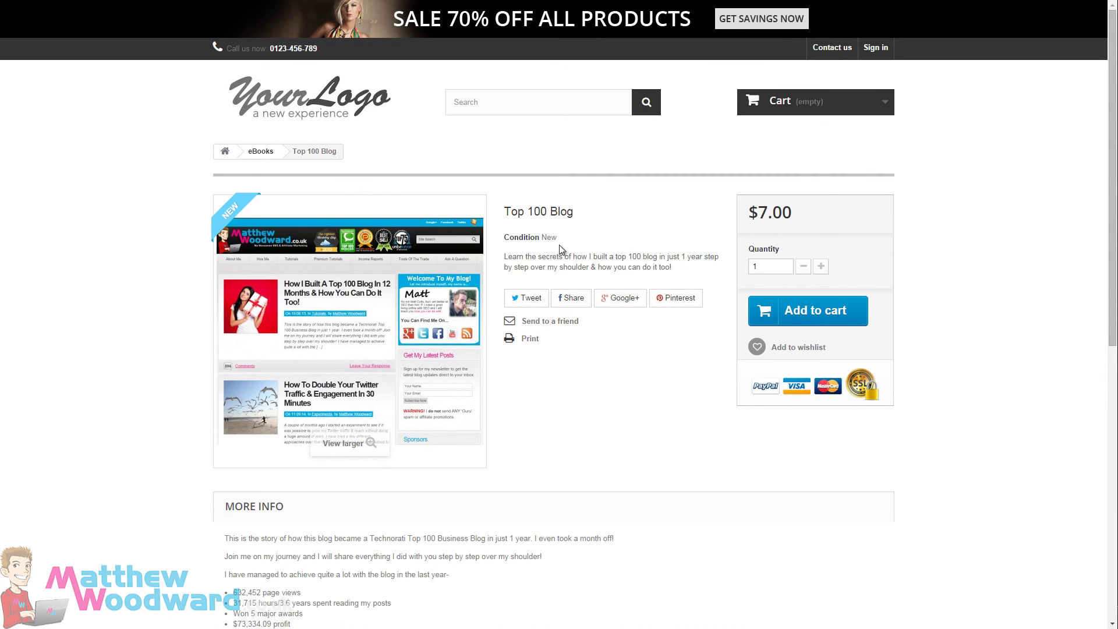
Try Send to a friend on Top 100 Blog, then add it to the cart and continue shopping
scroll(248, 419, down, 5)
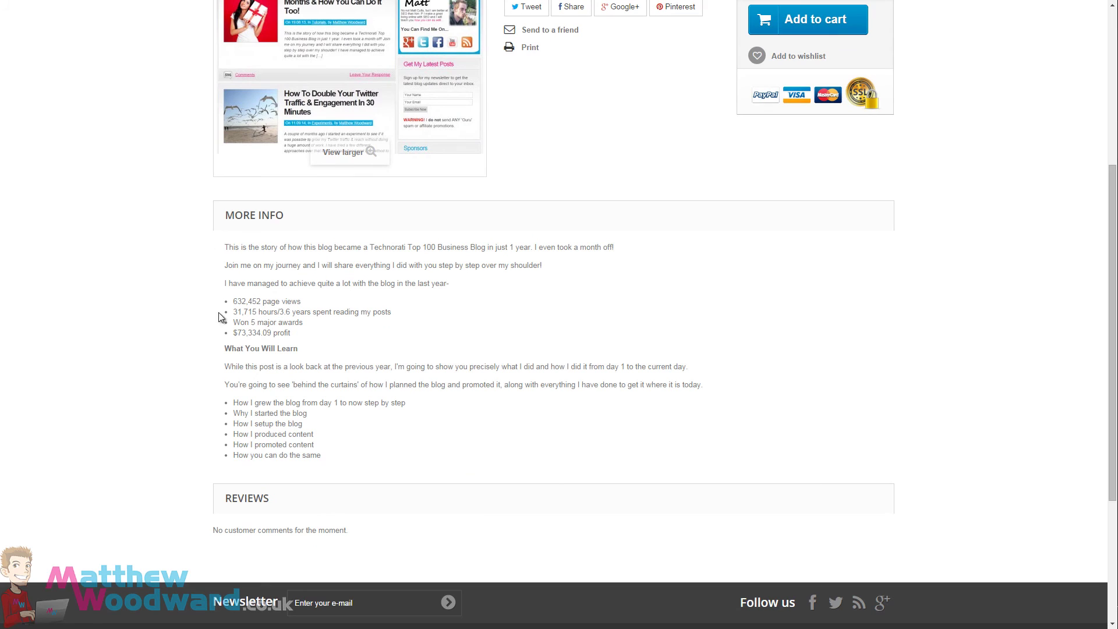
scroll(242, 456, up, 5)
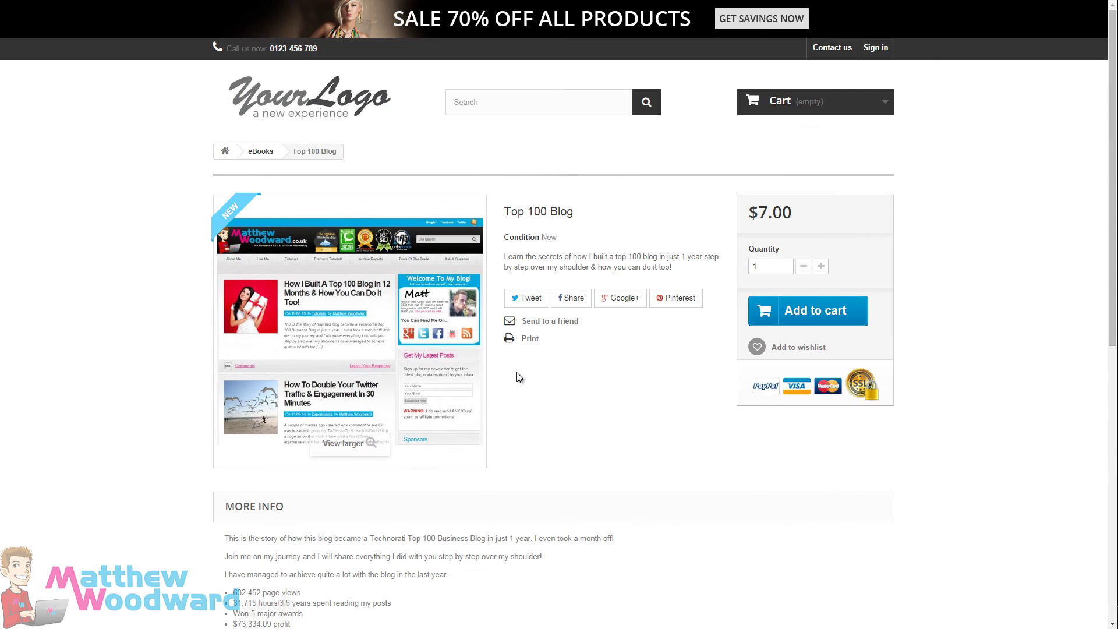
click(562, 321)
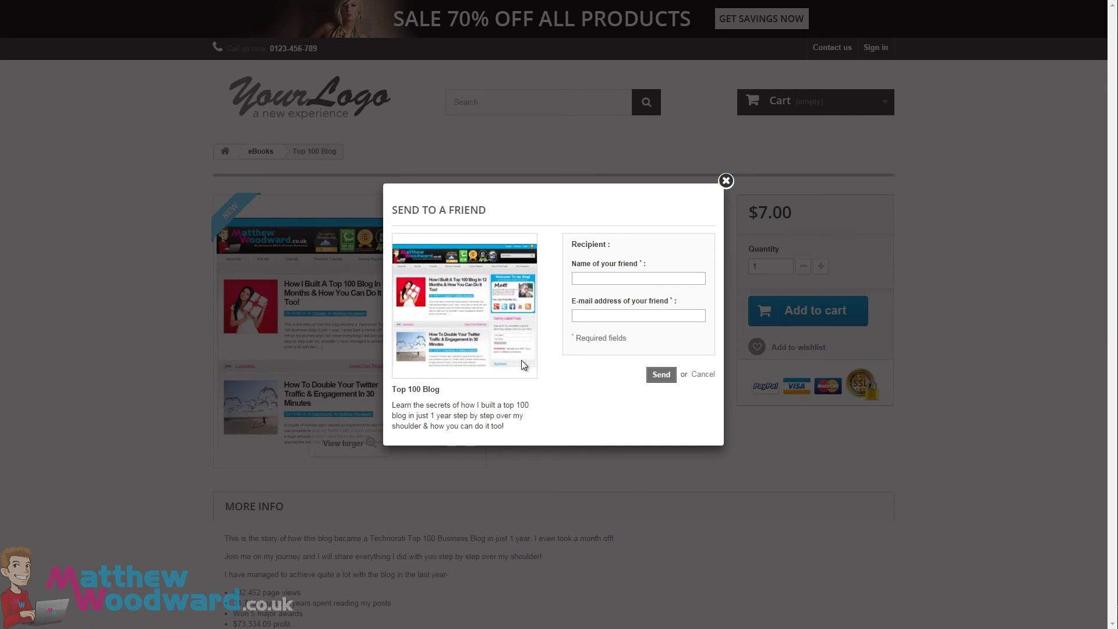
click(726, 181)
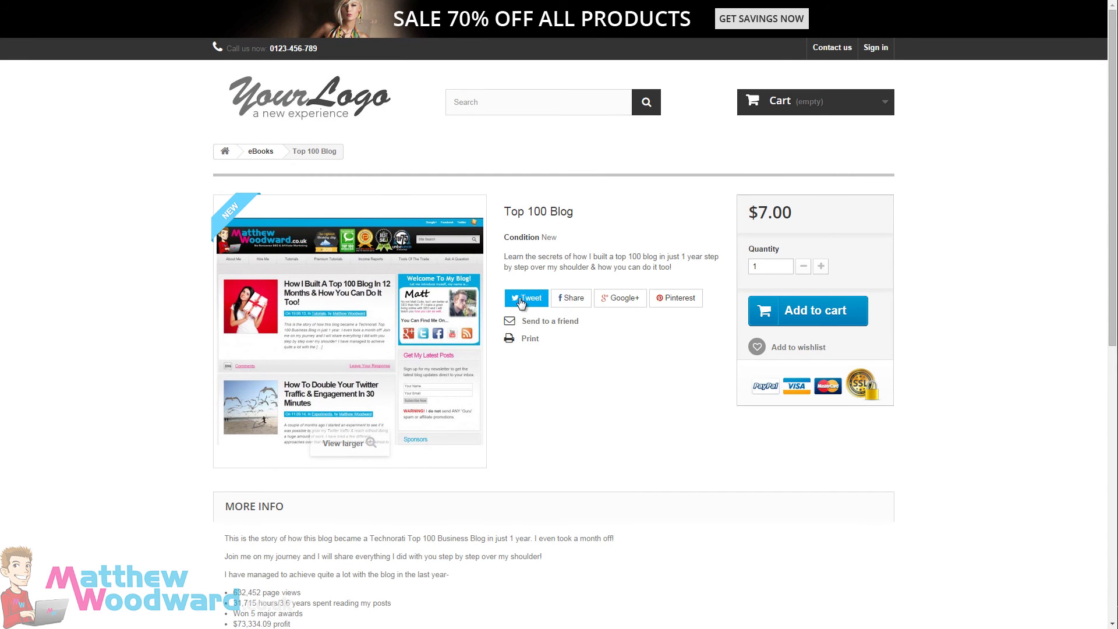
click(805, 314)
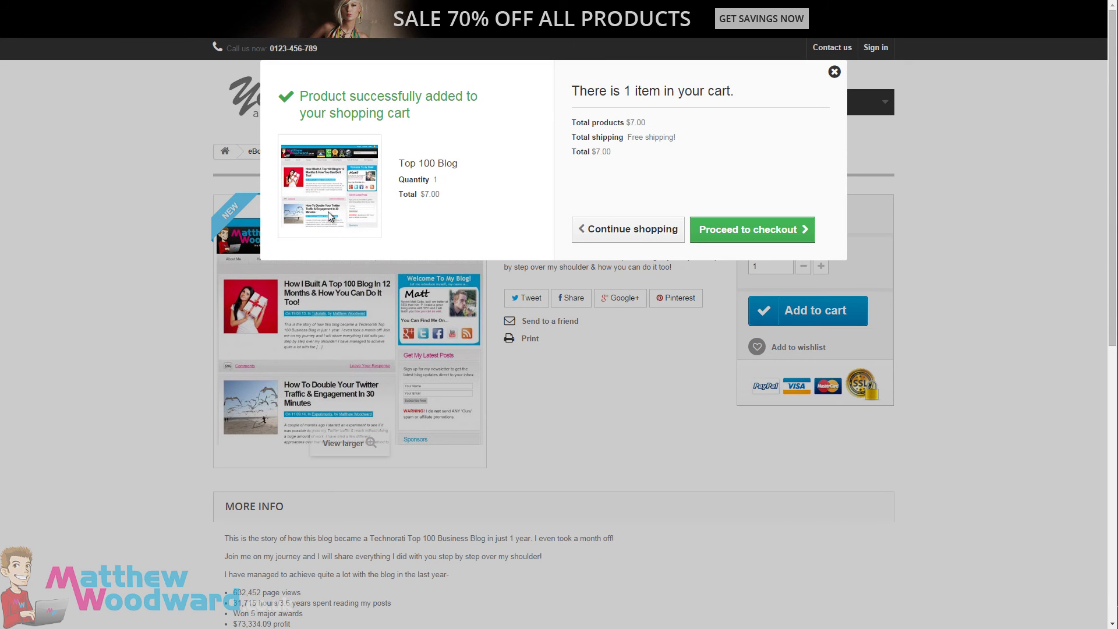
click(656, 232)
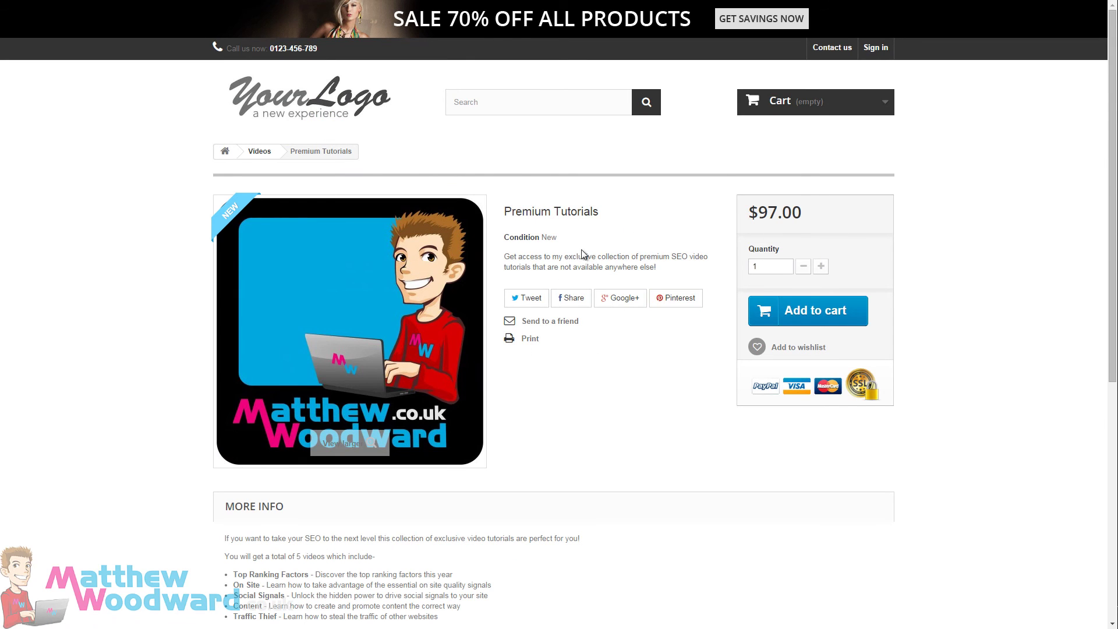
View the enlarged RankCracker screenshot on its product page, then close it
scroll(727, 370, down, 3)
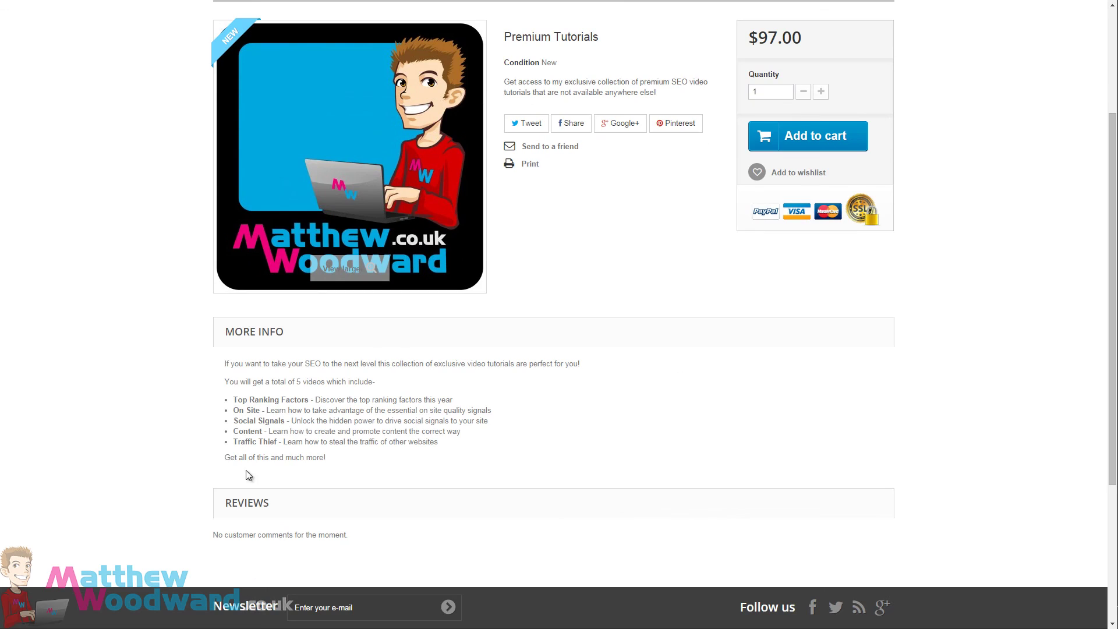
scroll(565, 515, up, 3)
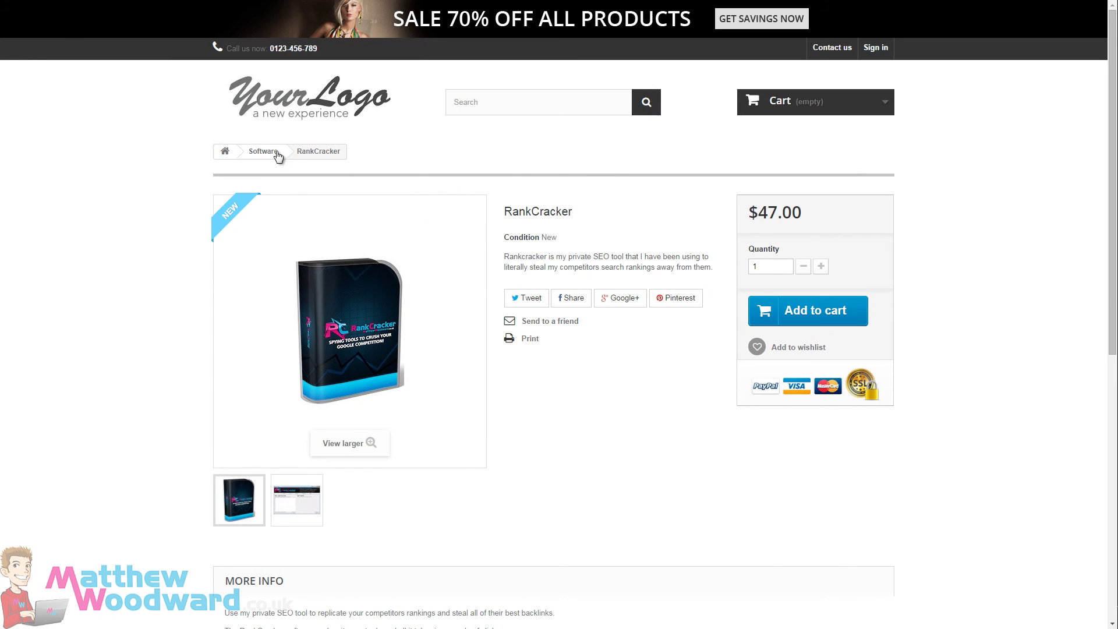
scroll(403, 231, down, 1)
click(297, 444)
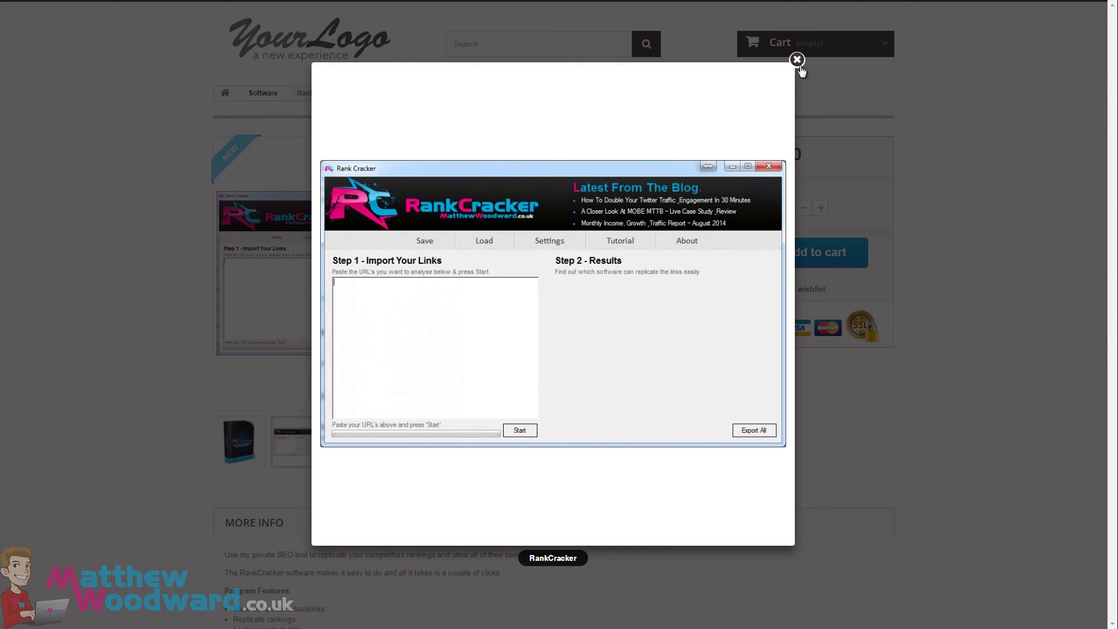
click(797, 59)
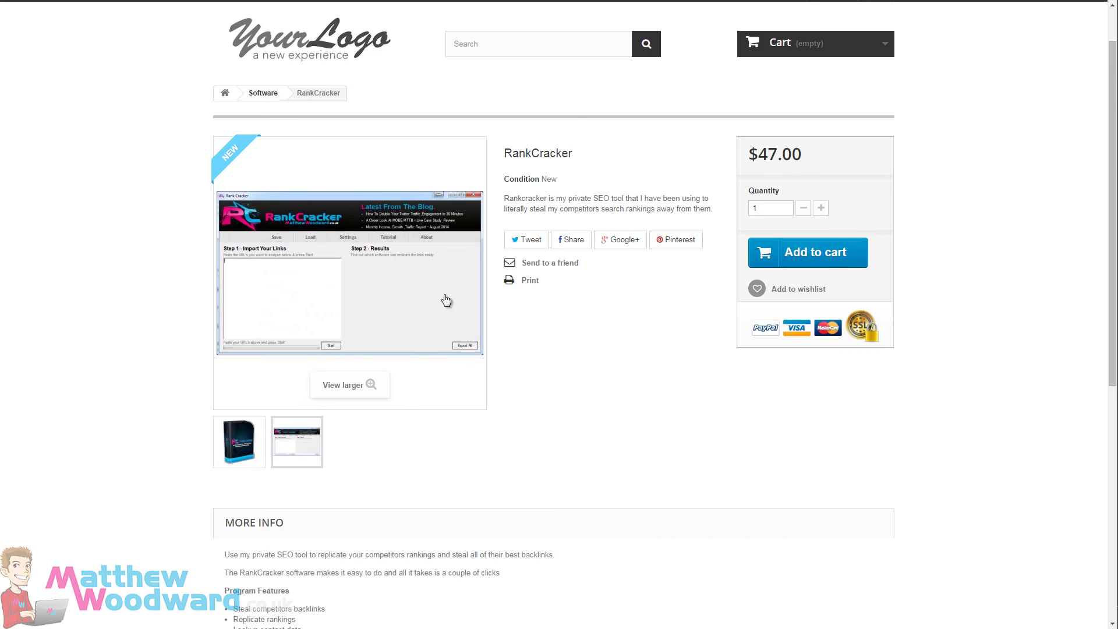
scroll(449, 300, down, 7)
scroll(436, 324, up, 8)
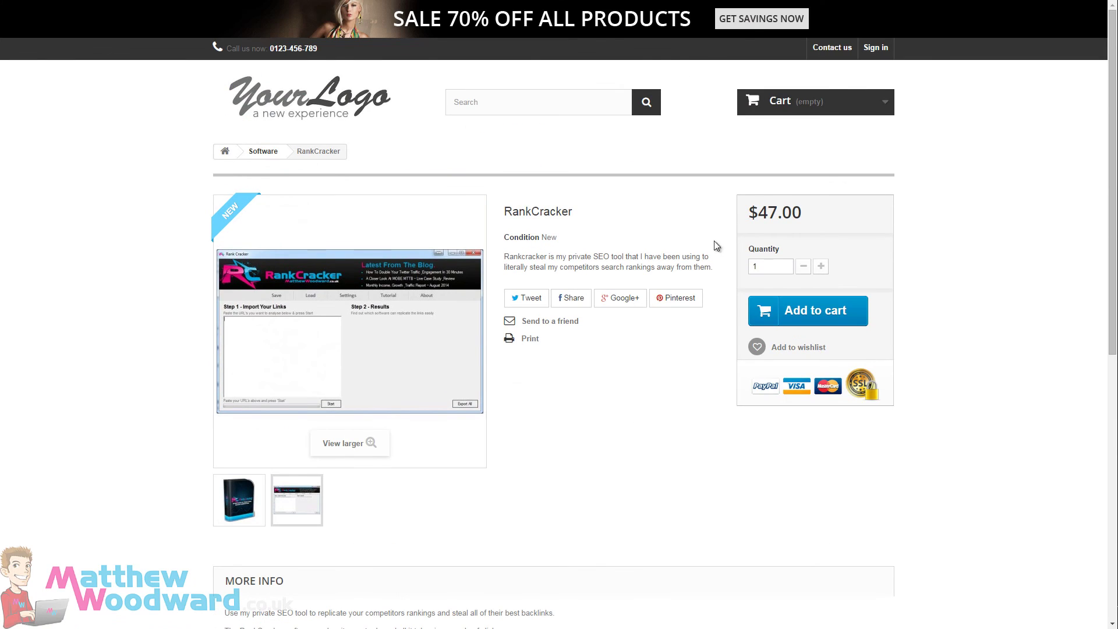
Return to the SEO category page and read its description
key(alt+Left)
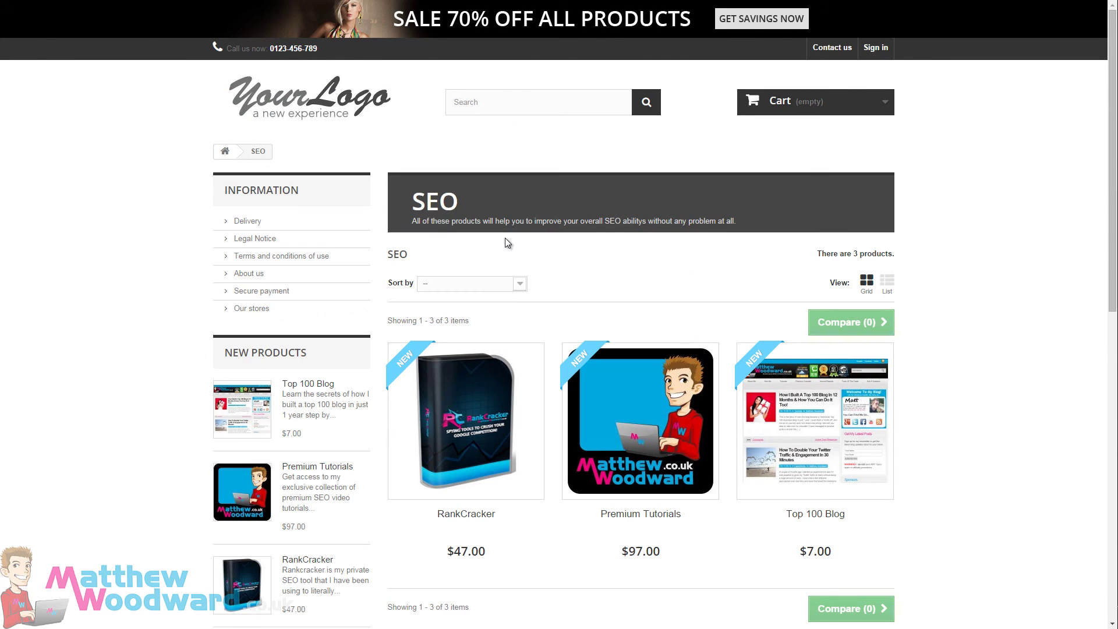
scroll(534, 205, down, 5)
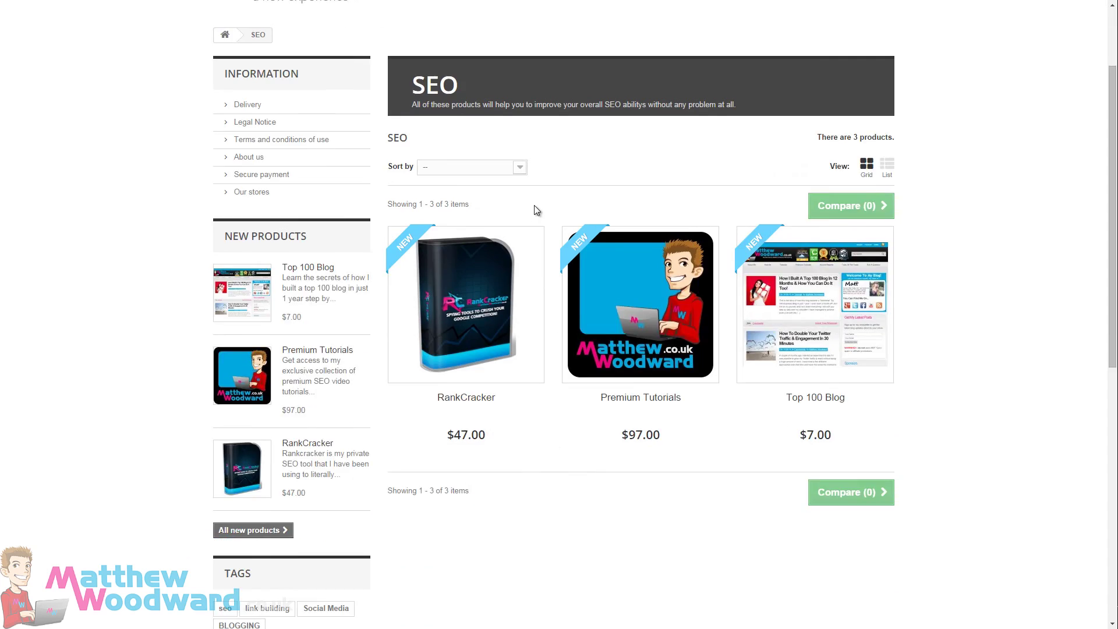
scroll(533, 326, up, 3)
scroll(670, 379, up, 2)
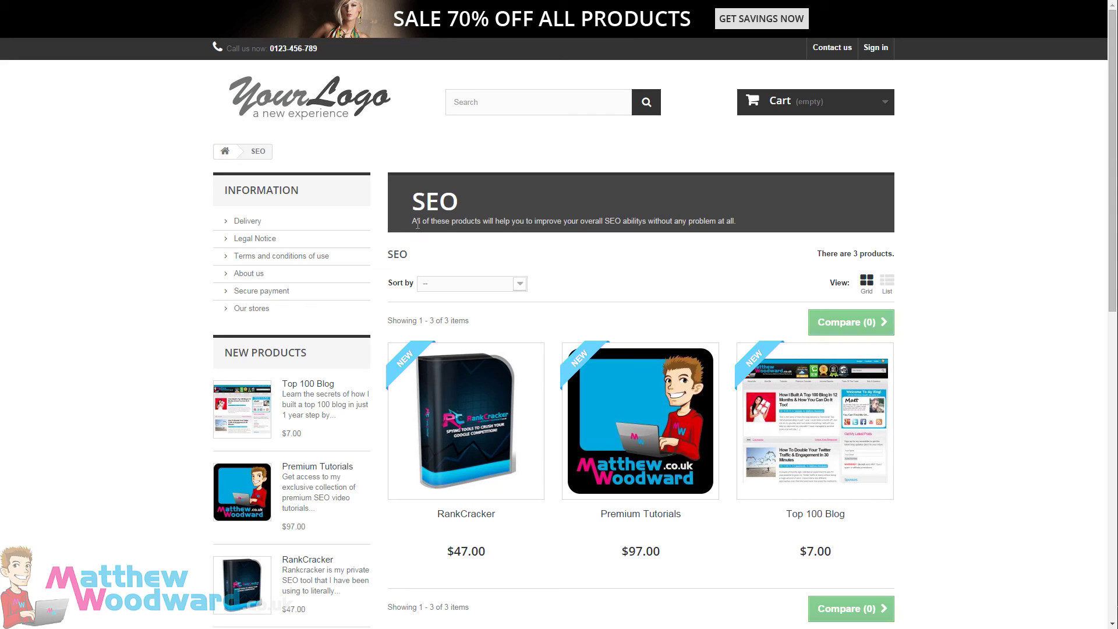
drag(466, 223, 788, 222)
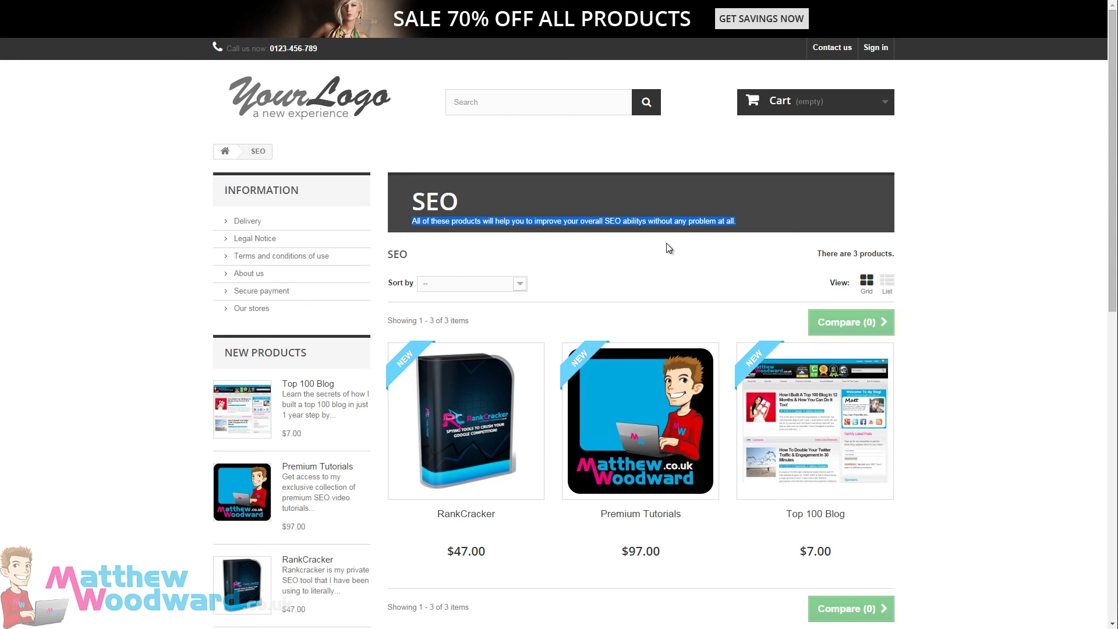
click(484, 224)
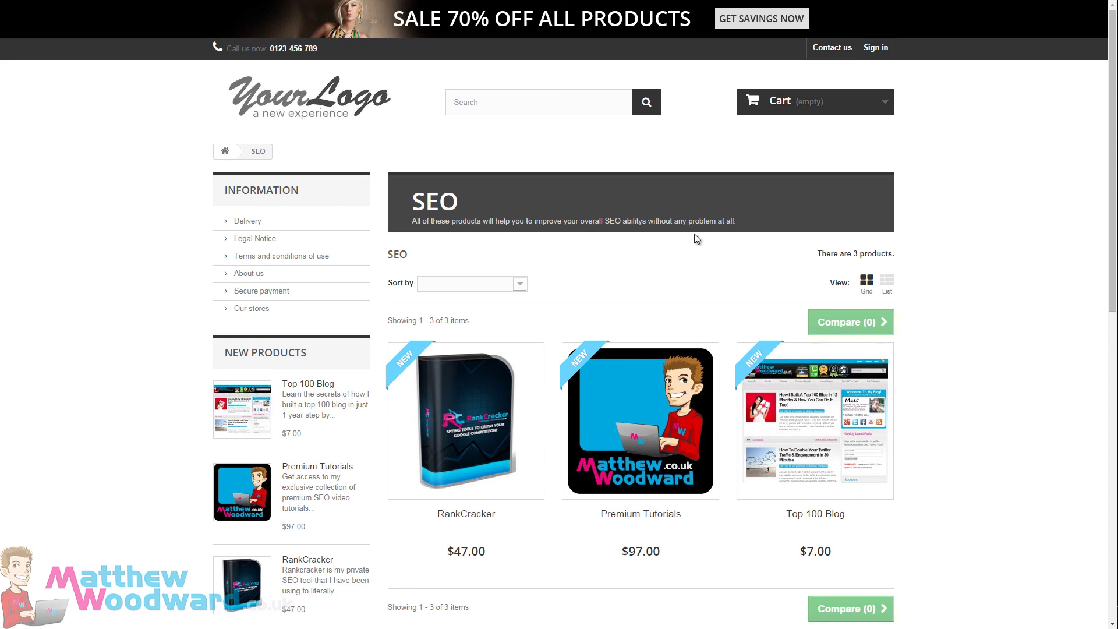
scroll(849, 259, down, 3)
Show the SEO products as a list, then back as a grid
click(887, 108)
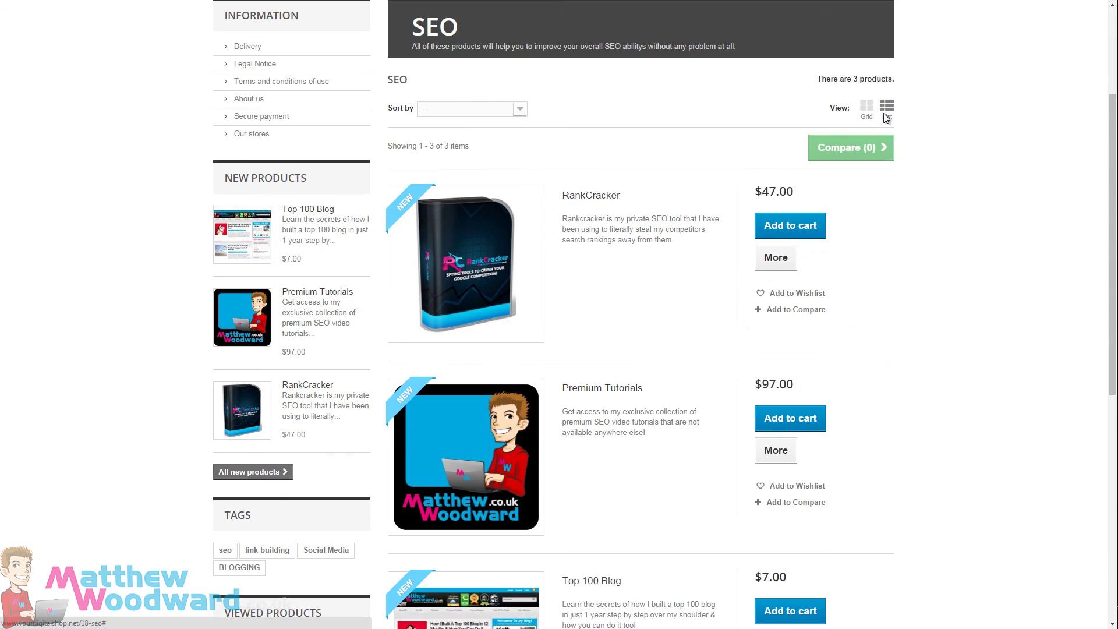
scroll(649, 427, down, 5)
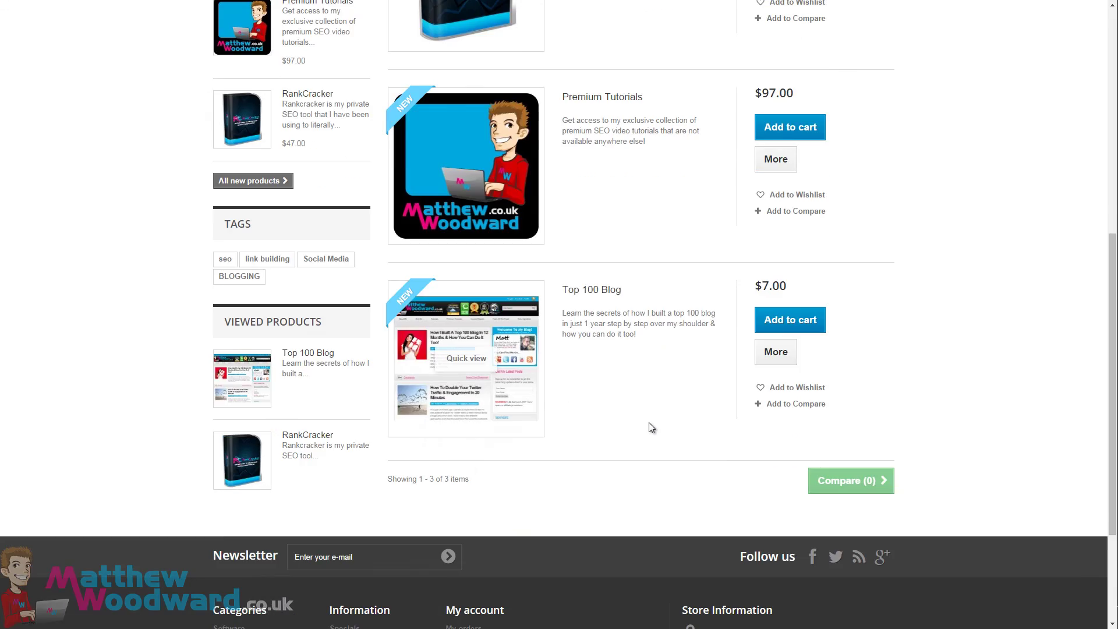
scroll(802, 244, up, 6)
click(866, 165)
scroll(586, 356, up, 2)
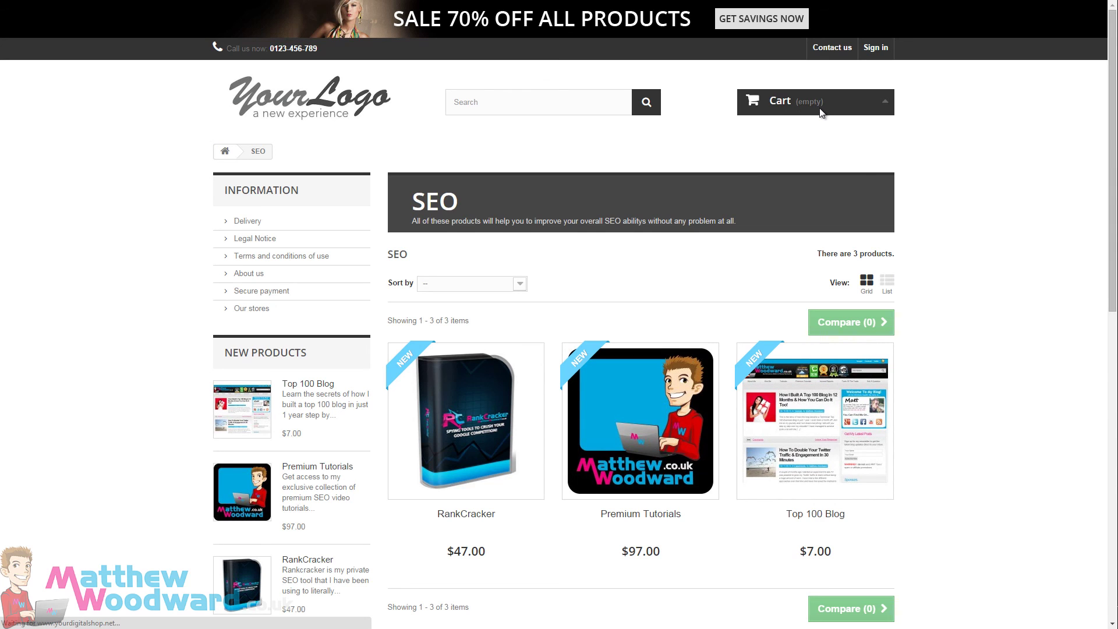
Check out from the cart dropdown to the cart summary with Top 100 Blog at $7.00
mouse_move(821, 112)
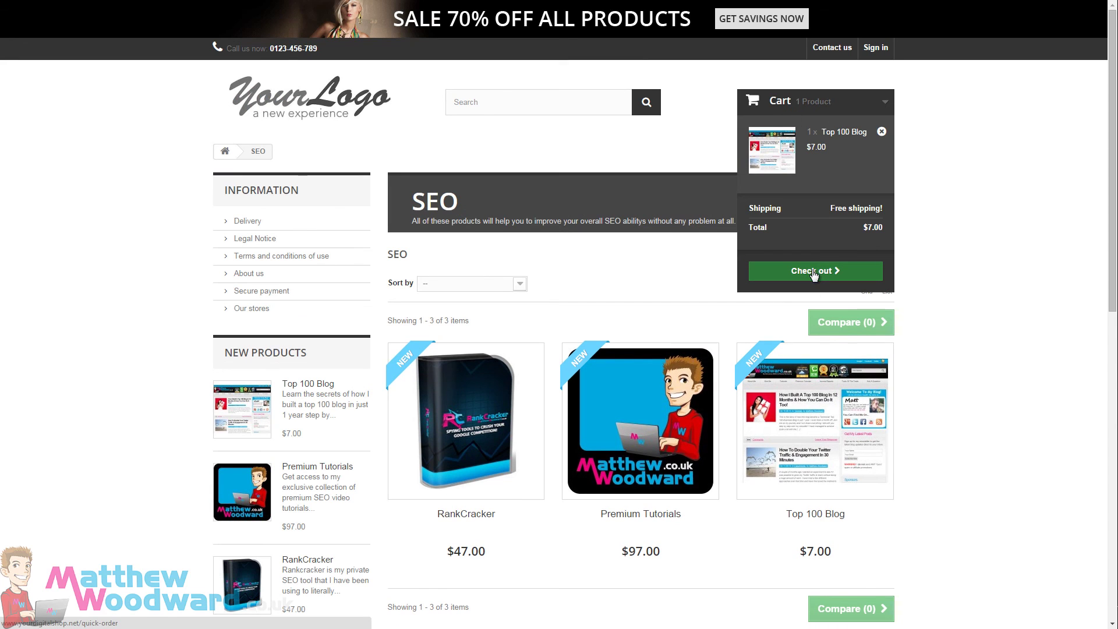
click(814, 272)
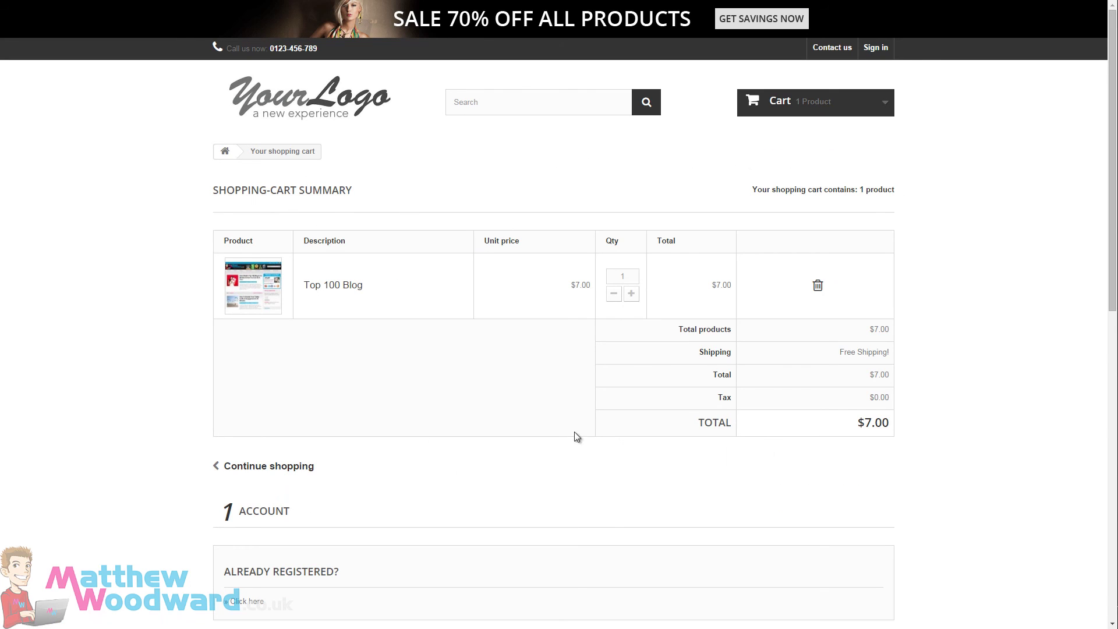
scroll(408, 247, down, 4)
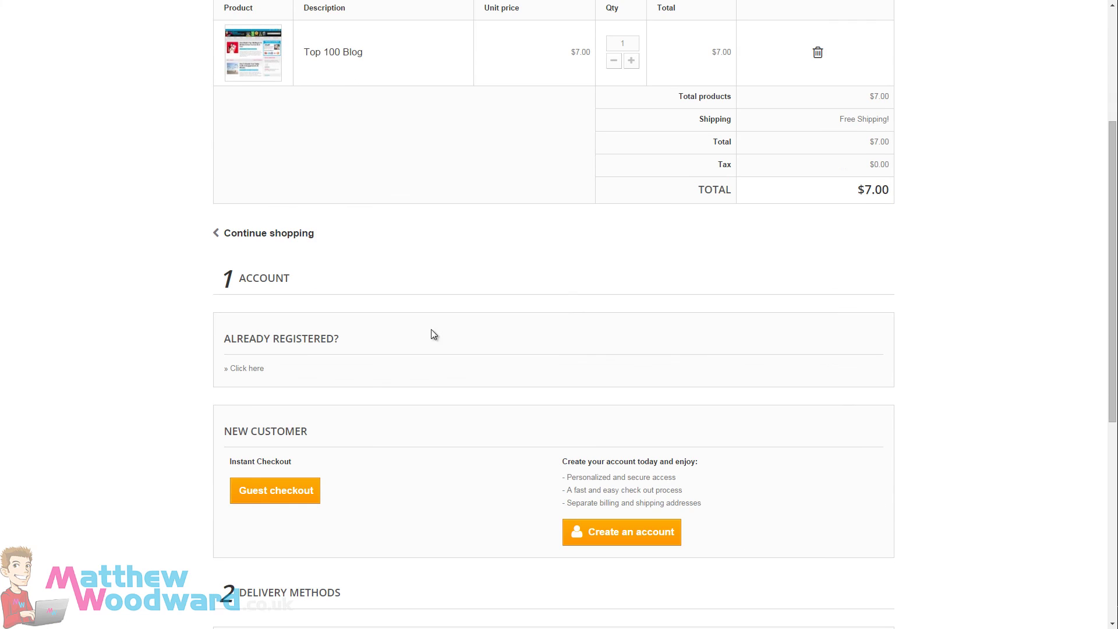
scroll(408, 379, down, 3)
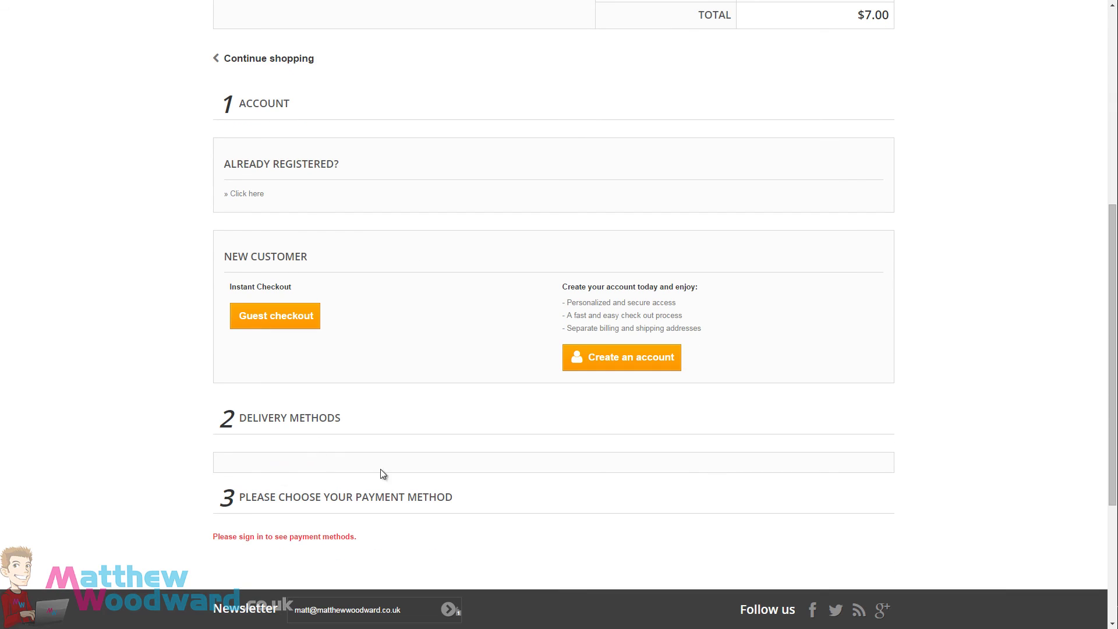
scroll(372, 466, up, 7)
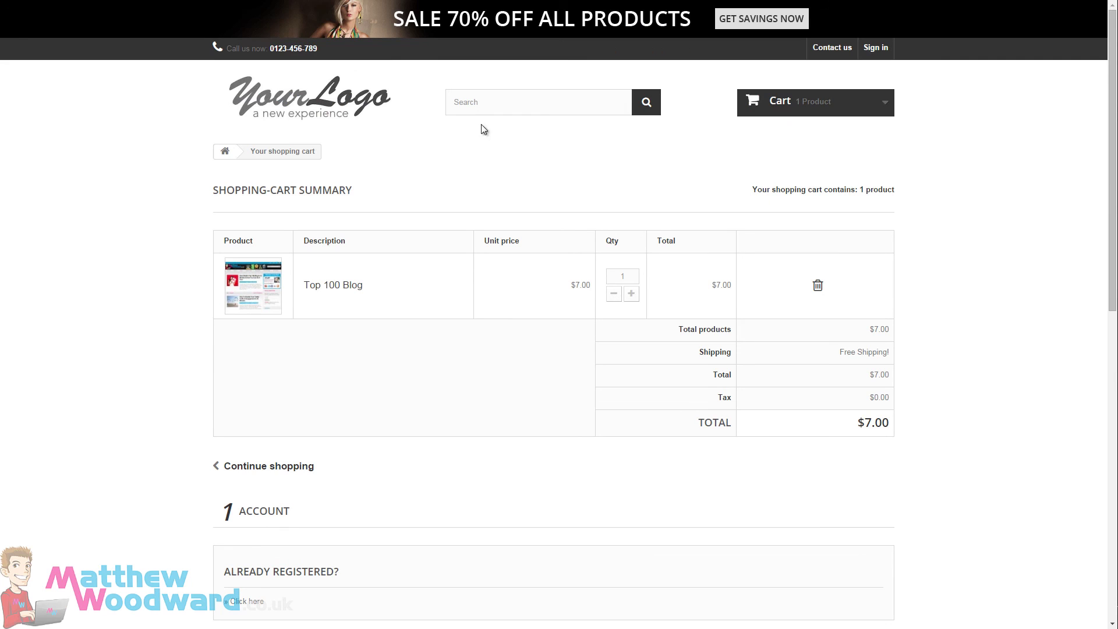